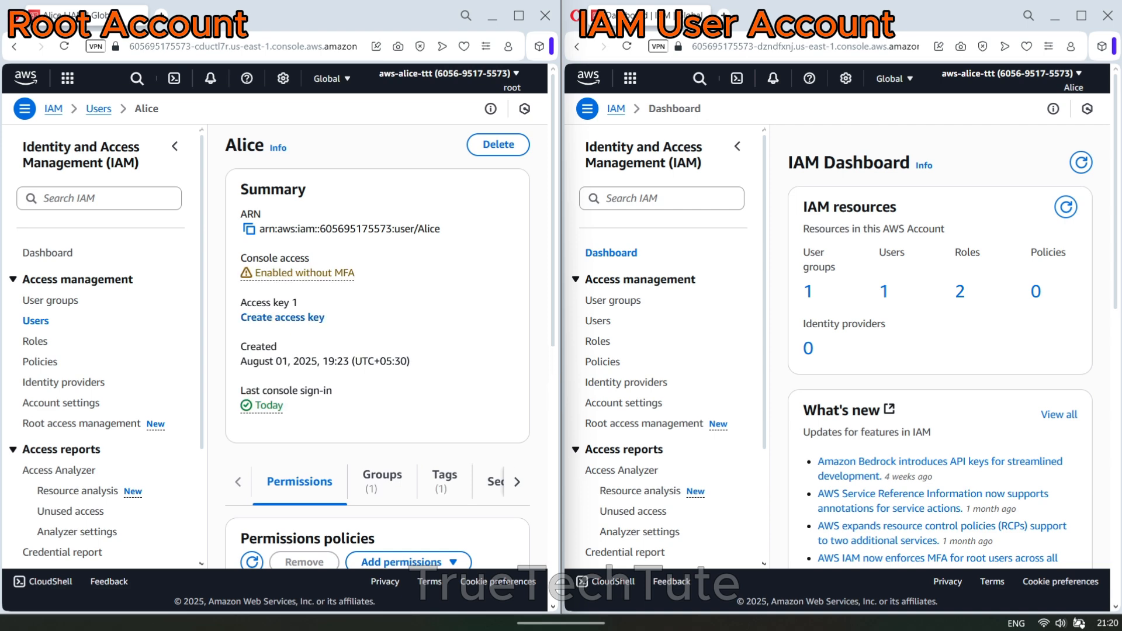
# Review the IAM user's group memberships in the root session and list the users in the IAM user session.
pyautogui.scroll(-5, 284, 373)
pyautogui.click(368, 192)
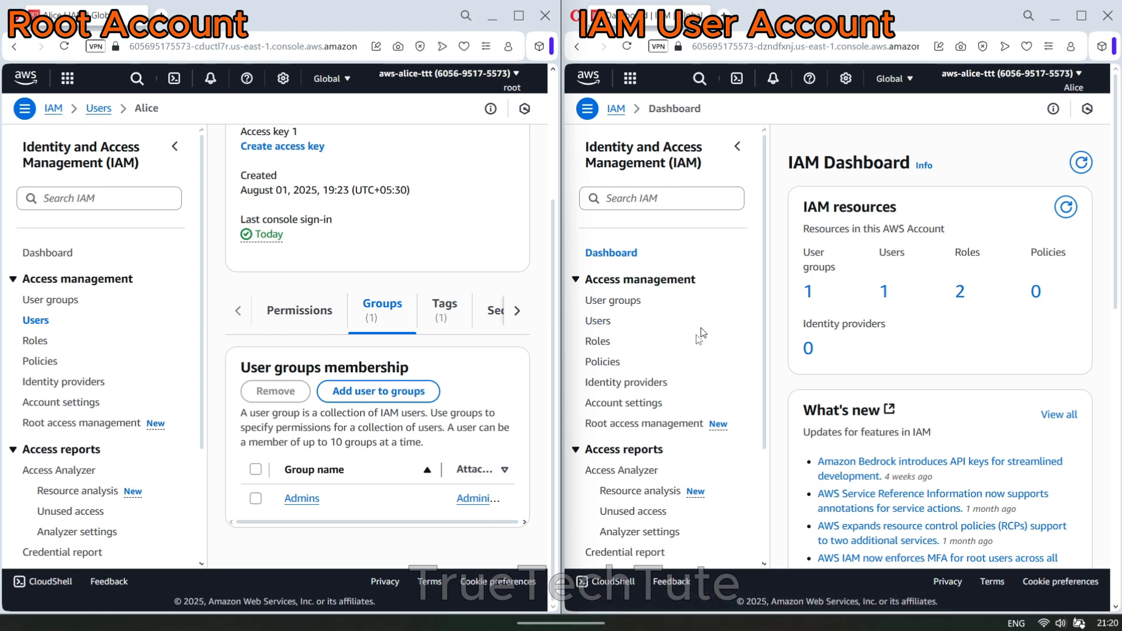
pyautogui.click(605, 323)
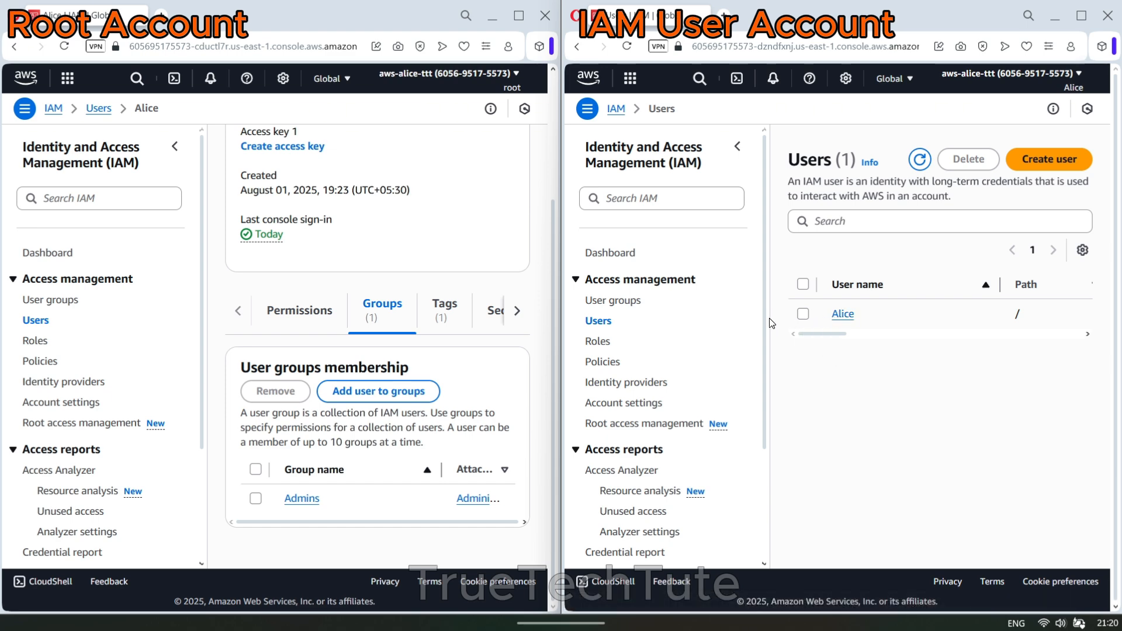
# In the root session, remove the only member from the Admins user group.
pyautogui.click(52, 300)
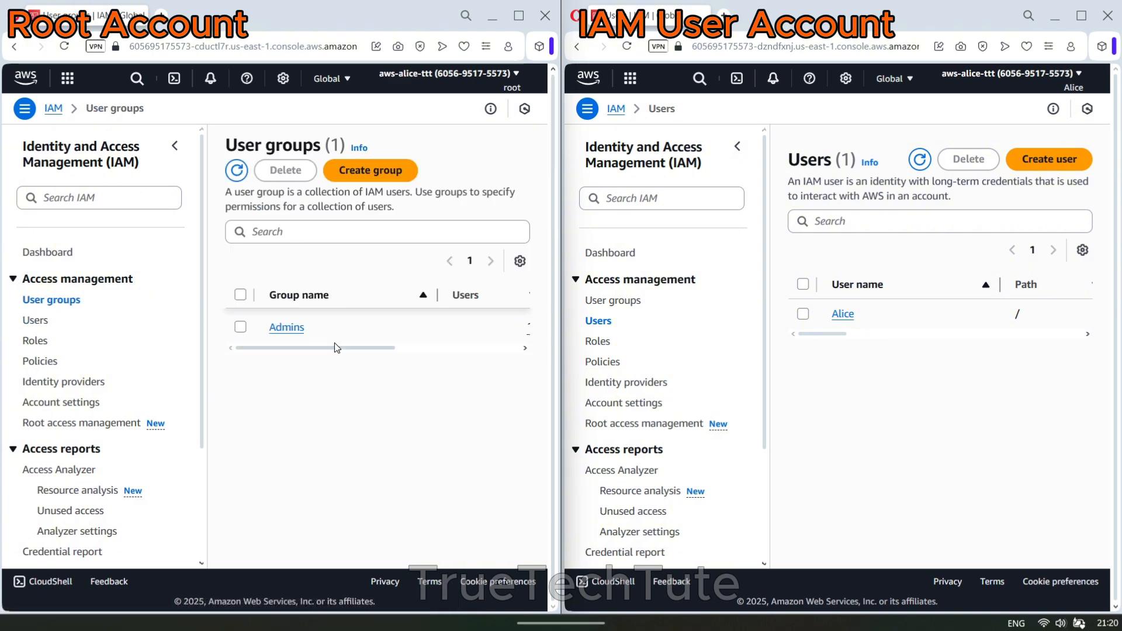
pyautogui.click(285, 329)
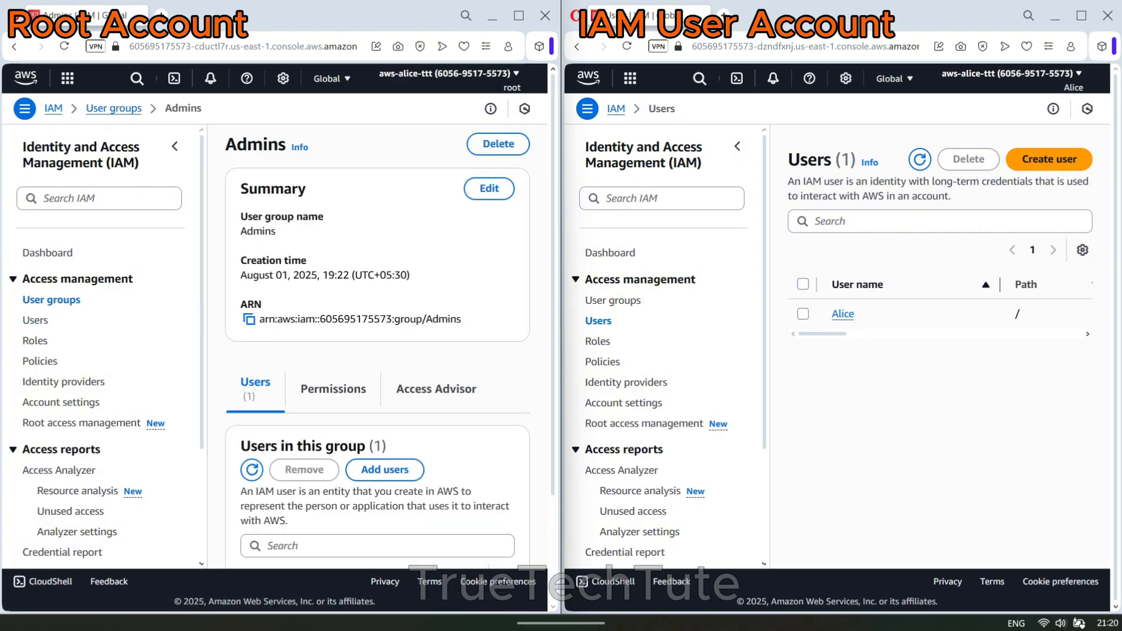
pyautogui.scroll(-2, 326, 437)
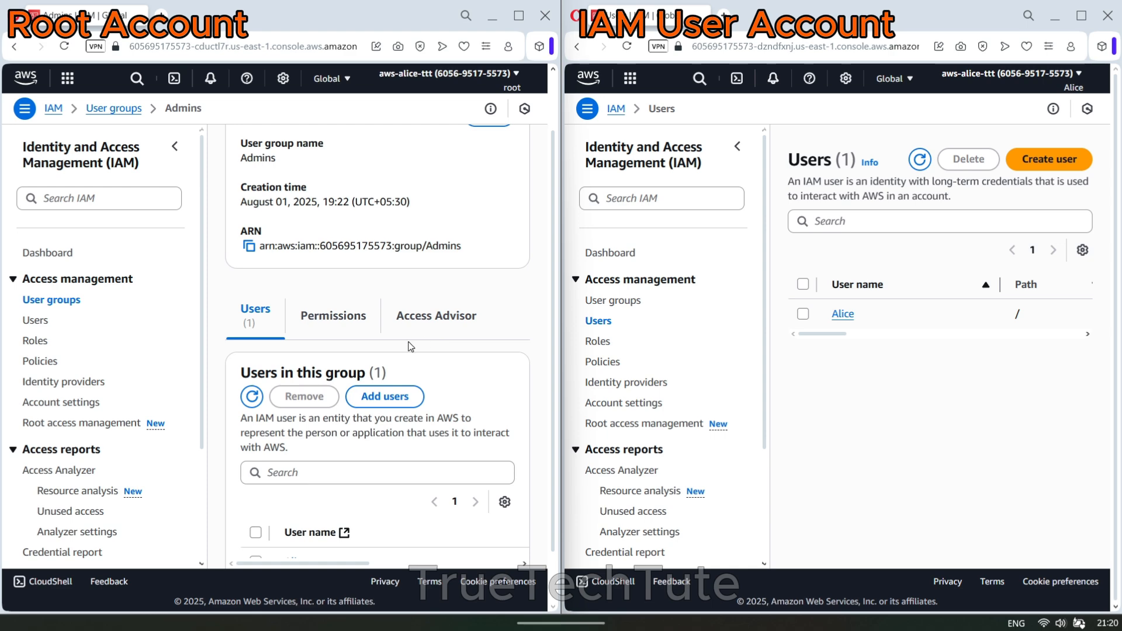
pyautogui.click(255, 498)
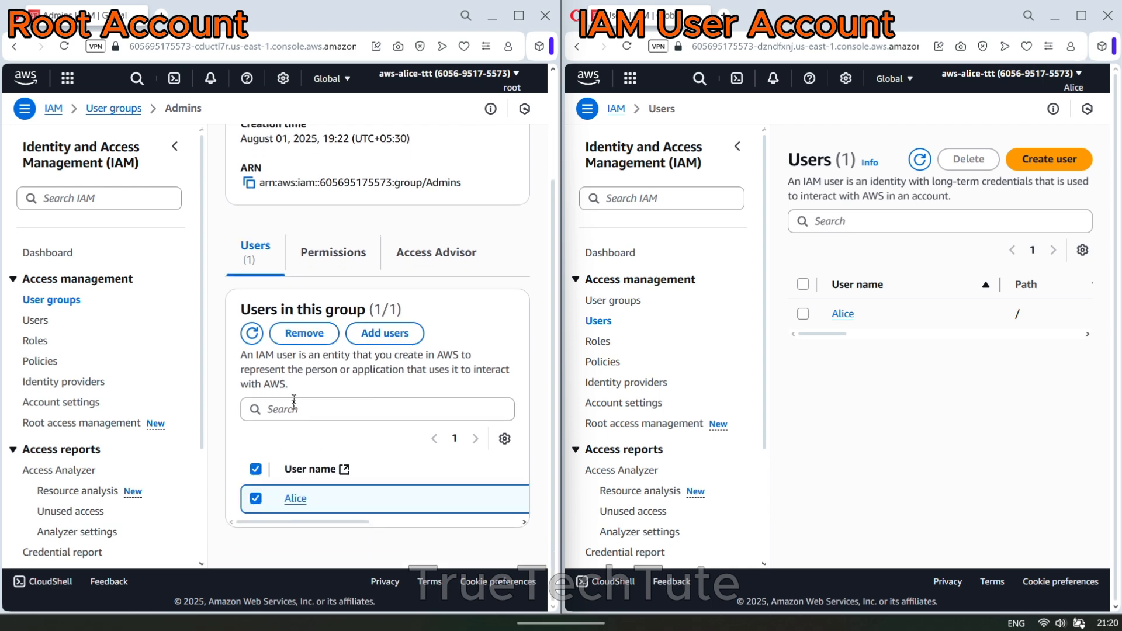
pyautogui.click(304, 333)
pyautogui.click(446, 372)
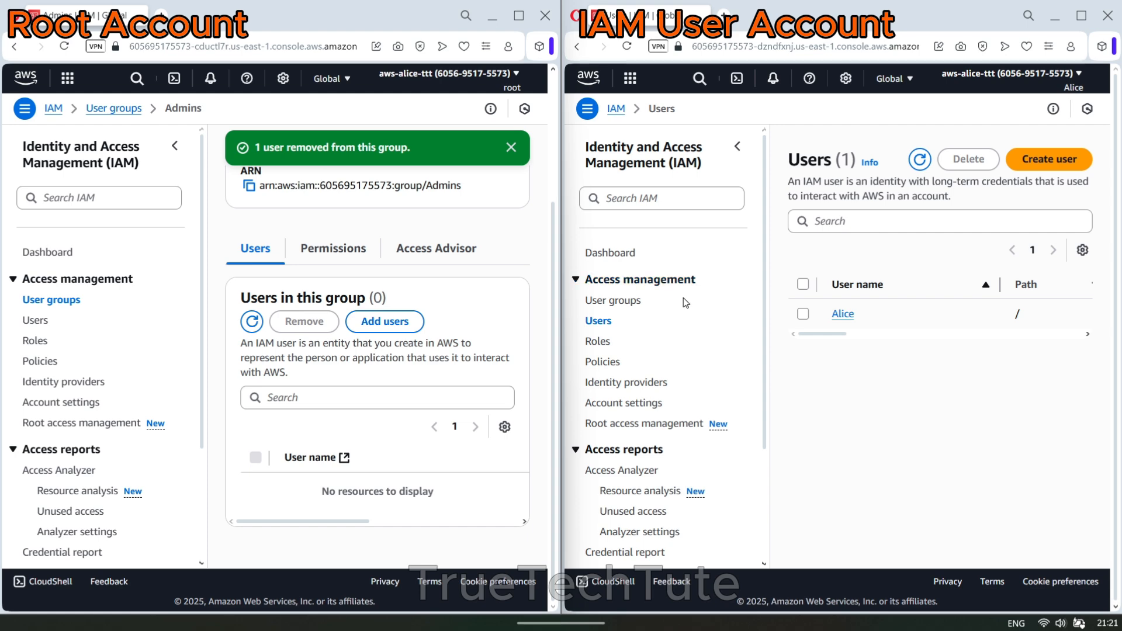
# Reload the Users page in the IAM user session and examine the permission message for the user list.
pyautogui.click(631, 49)
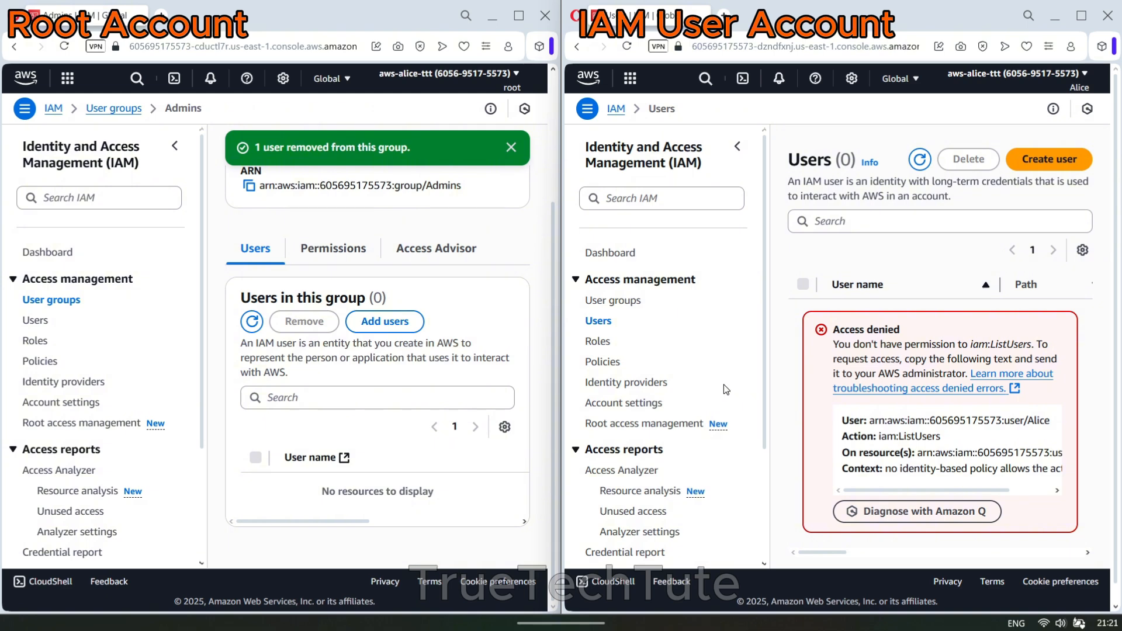
pyautogui.scroll(-1, 940, 362)
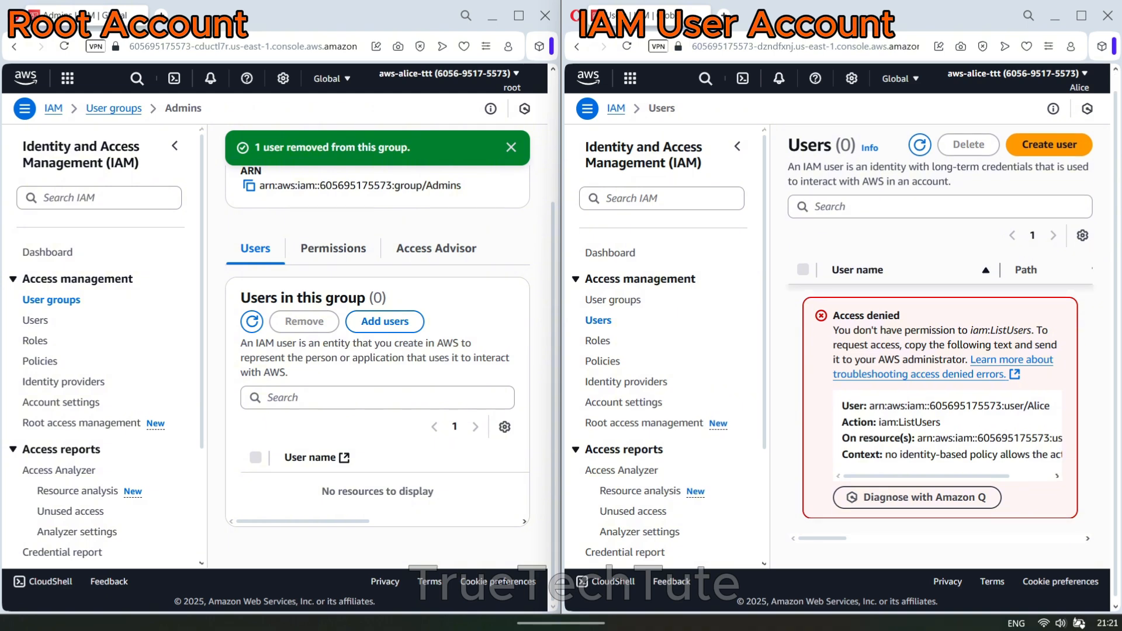
pyautogui.moveTo(832, 332); pyautogui.dragTo(903, 346)
pyautogui.click(834, 316)
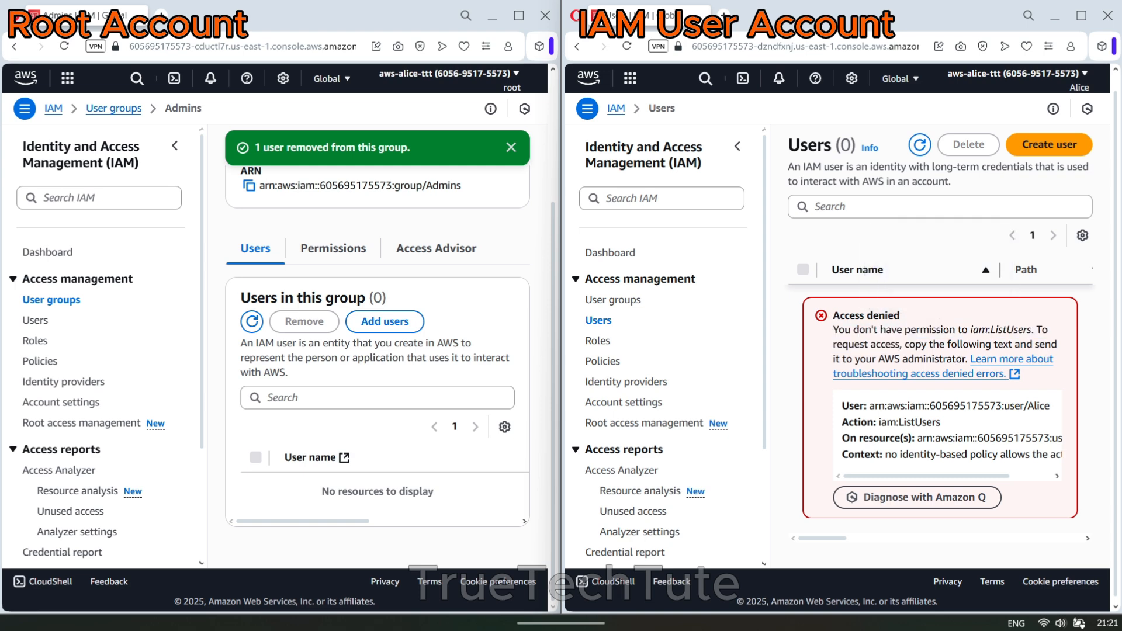
pyautogui.moveTo(834, 314); pyautogui.dragTo(996, 377)
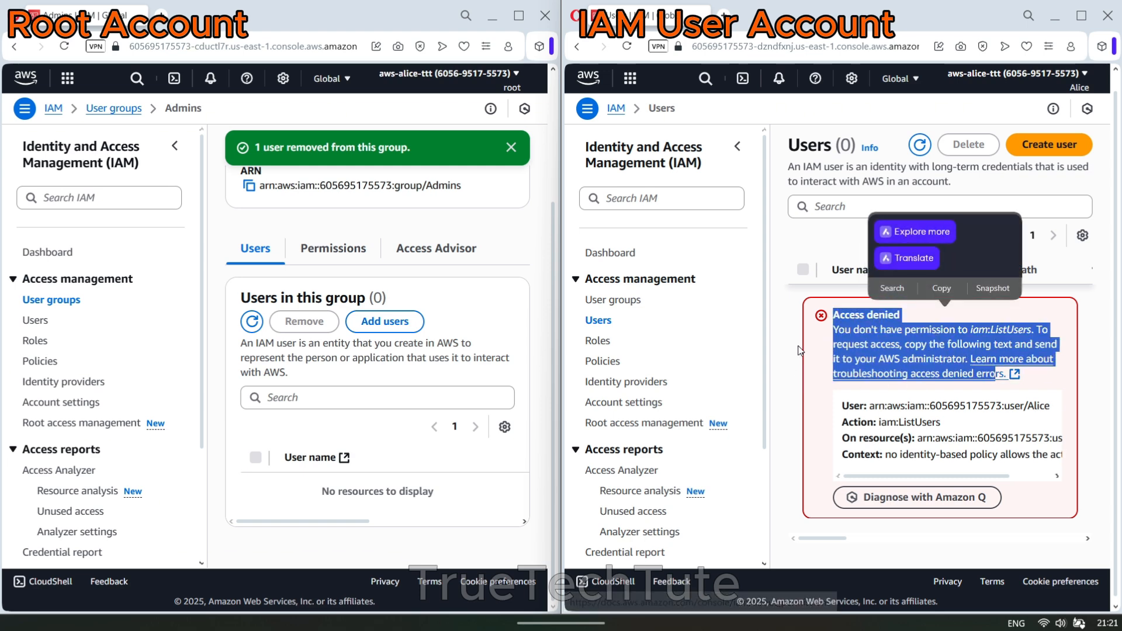
pyautogui.click(792, 377)
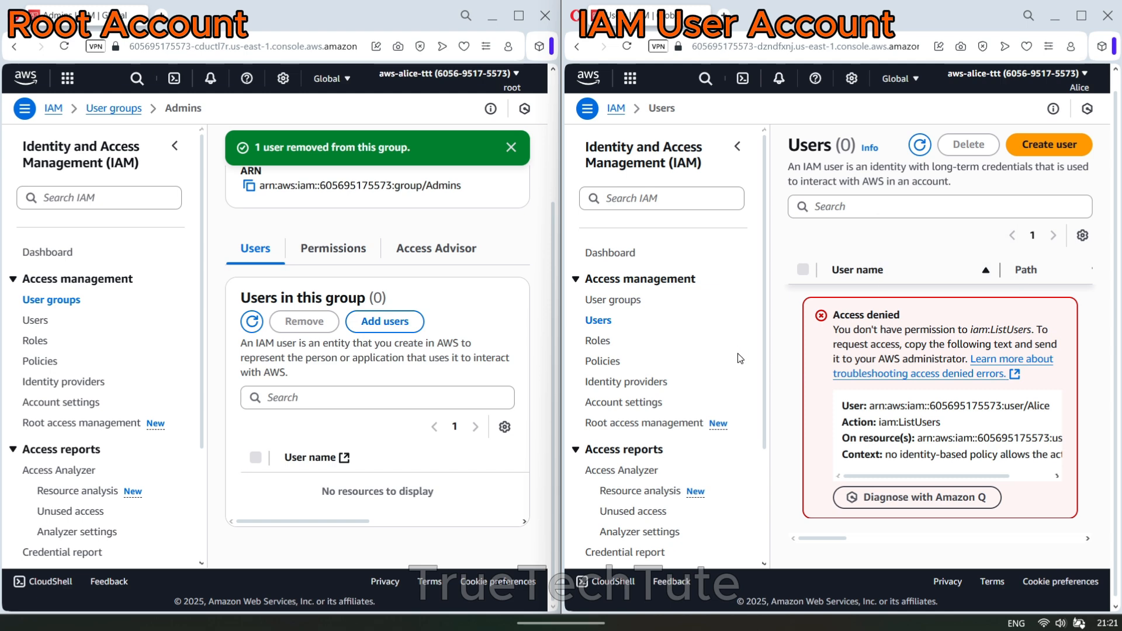
# In the root session, start adding permissions to the IAM user with the Attach policies directly option.
pyautogui.click(511, 147)
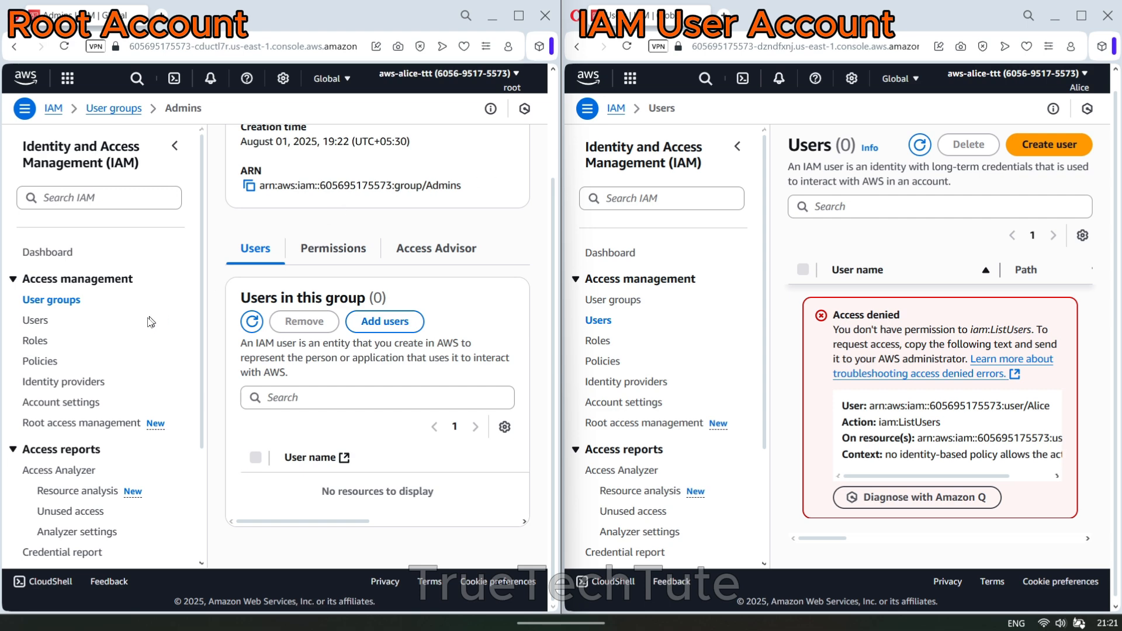
pyautogui.click(35, 321)
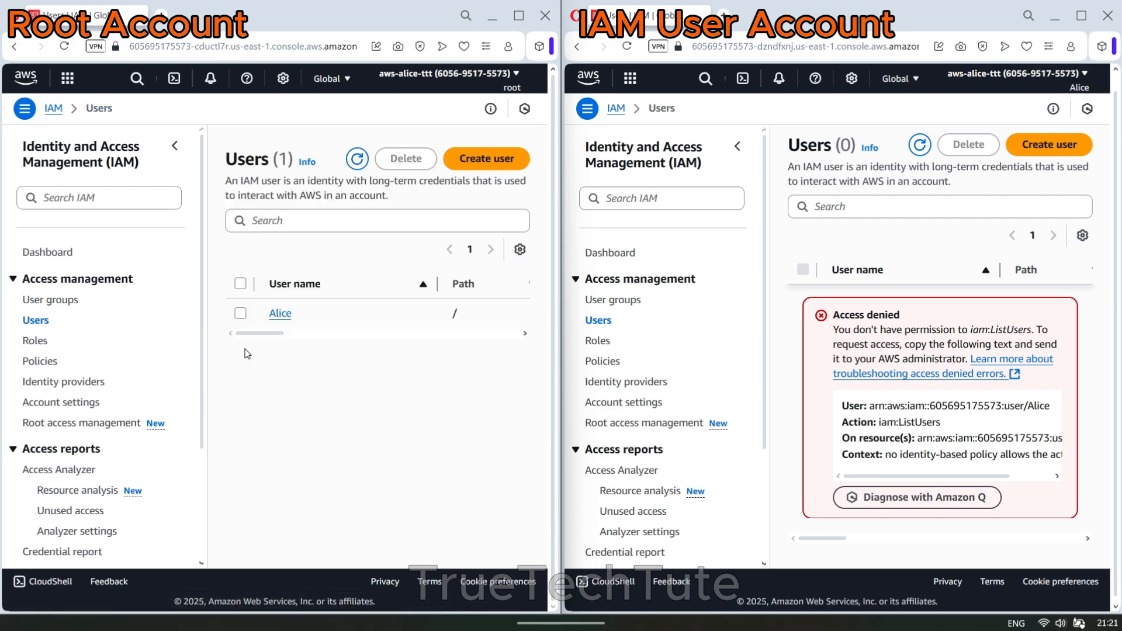
pyautogui.click(281, 316)
pyautogui.scroll(-5, 308, 389)
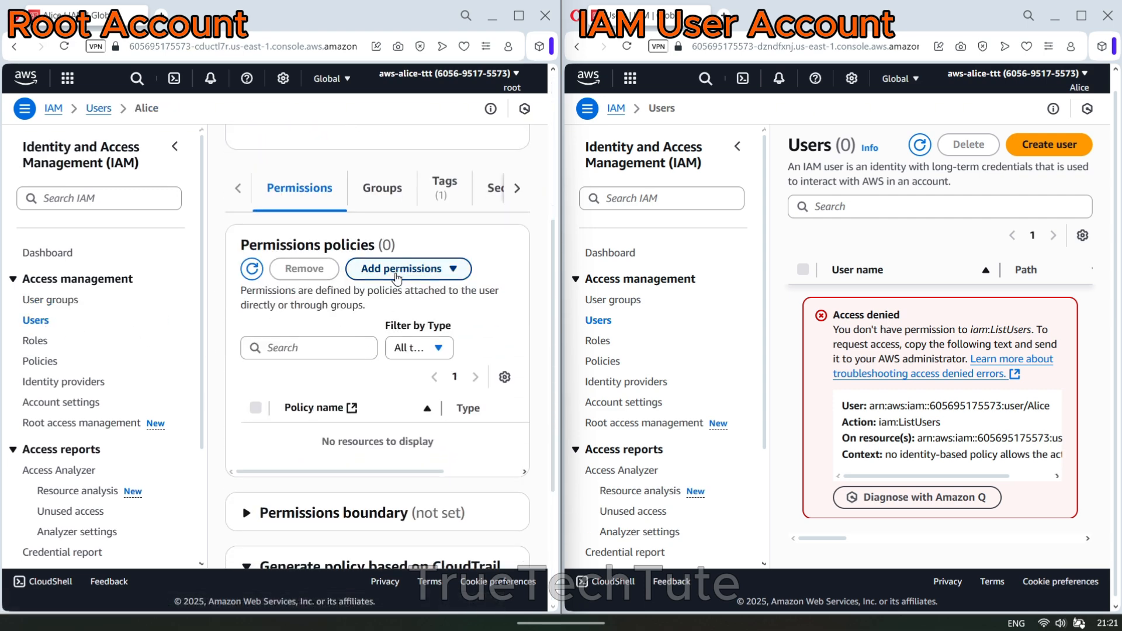
pyautogui.click(398, 272)
pyautogui.click(402, 296)
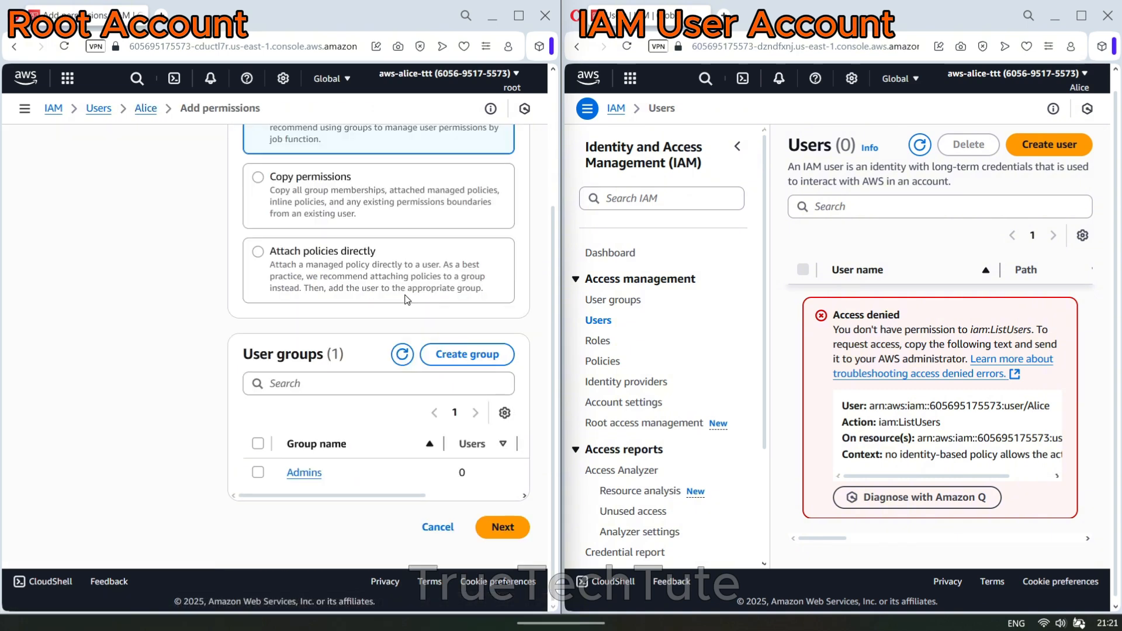
pyautogui.scroll(3, 407, 300)
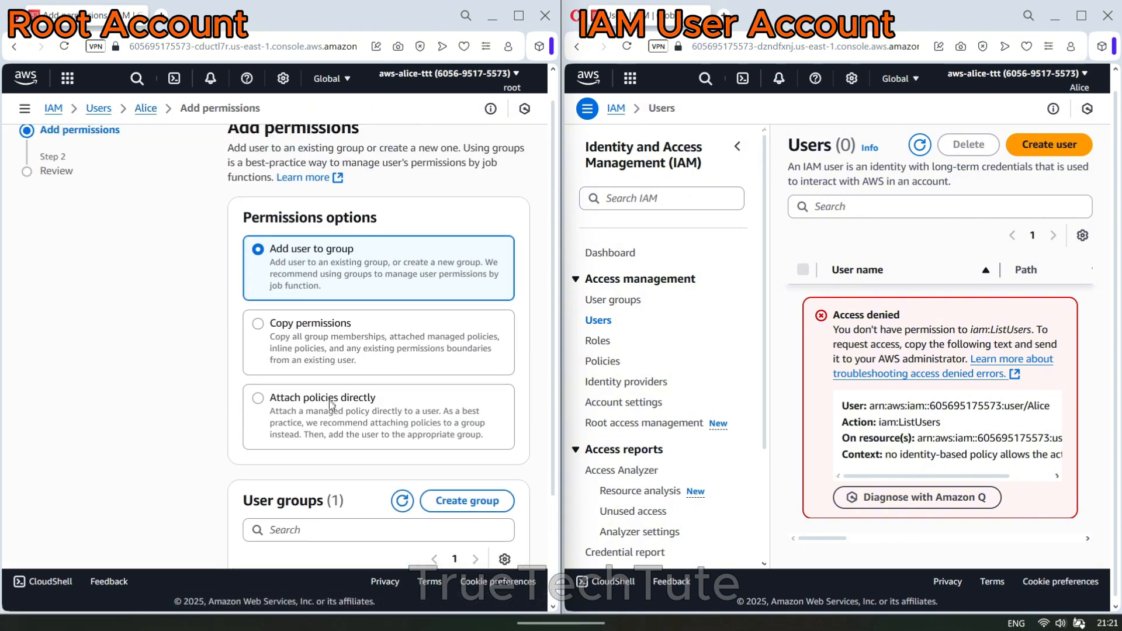
pyautogui.click(259, 399)
# Search the policies for "IAMRe" and attach IAMReadOnlyAccess to the user.
pyautogui.scroll(-5, 263, 399)
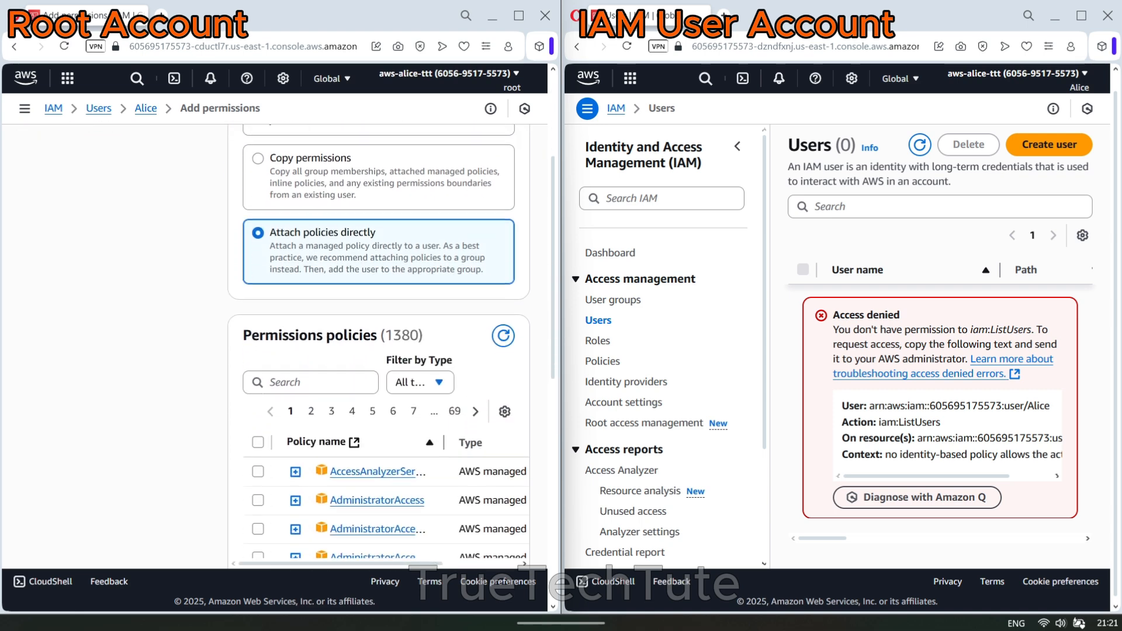
pyautogui.click(270, 254)
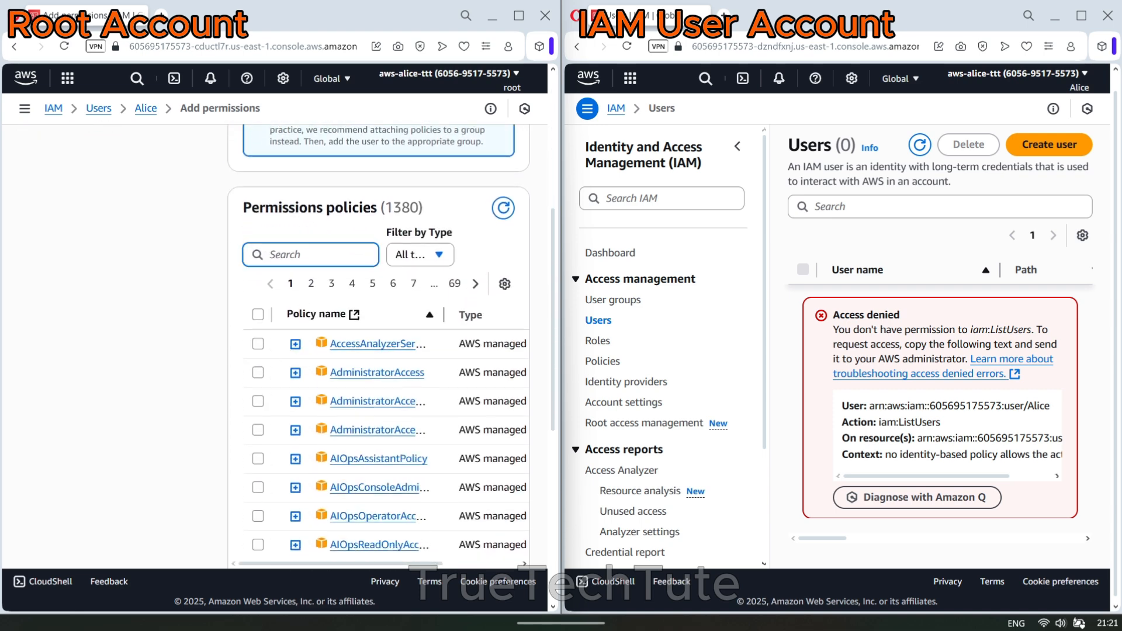
pyautogui.write('IA')
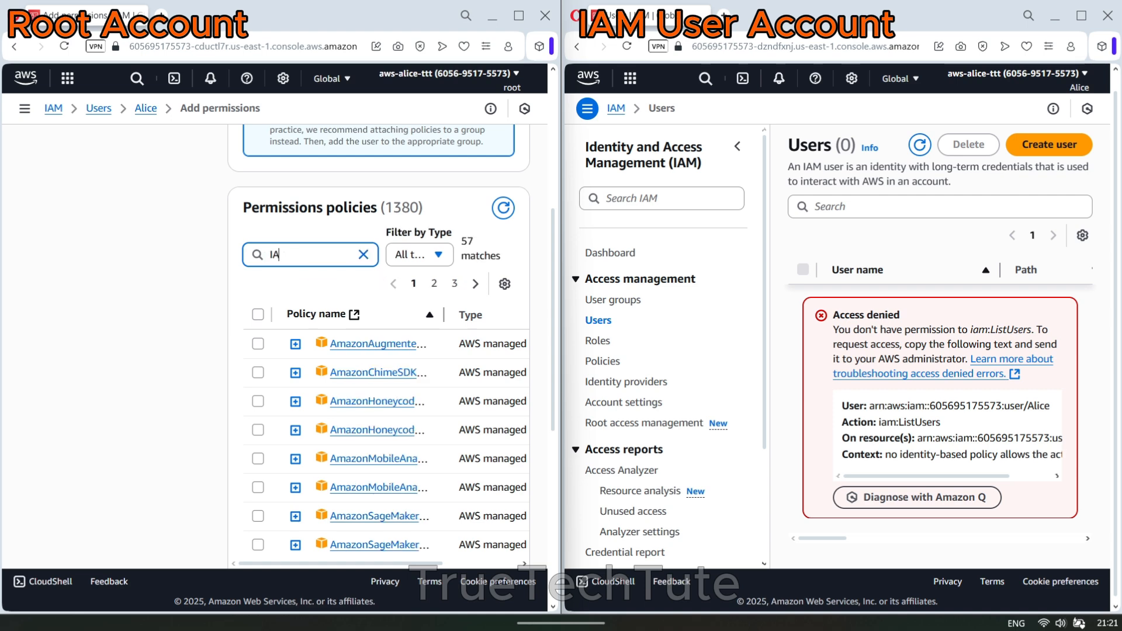
pyautogui.write('MRe')
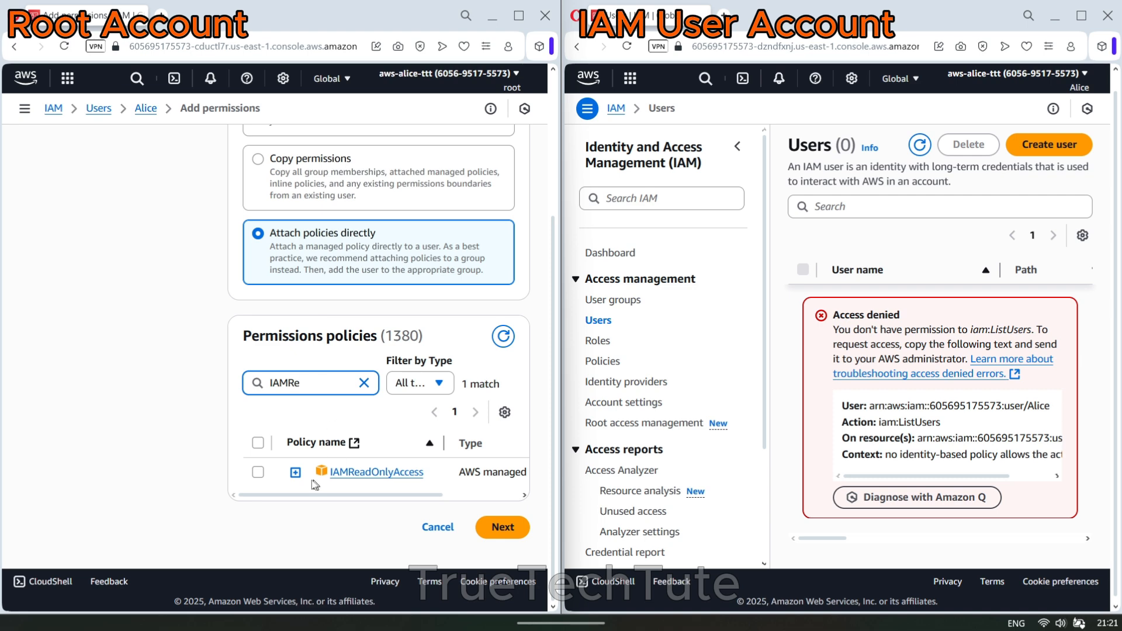
pyautogui.click(257, 472)
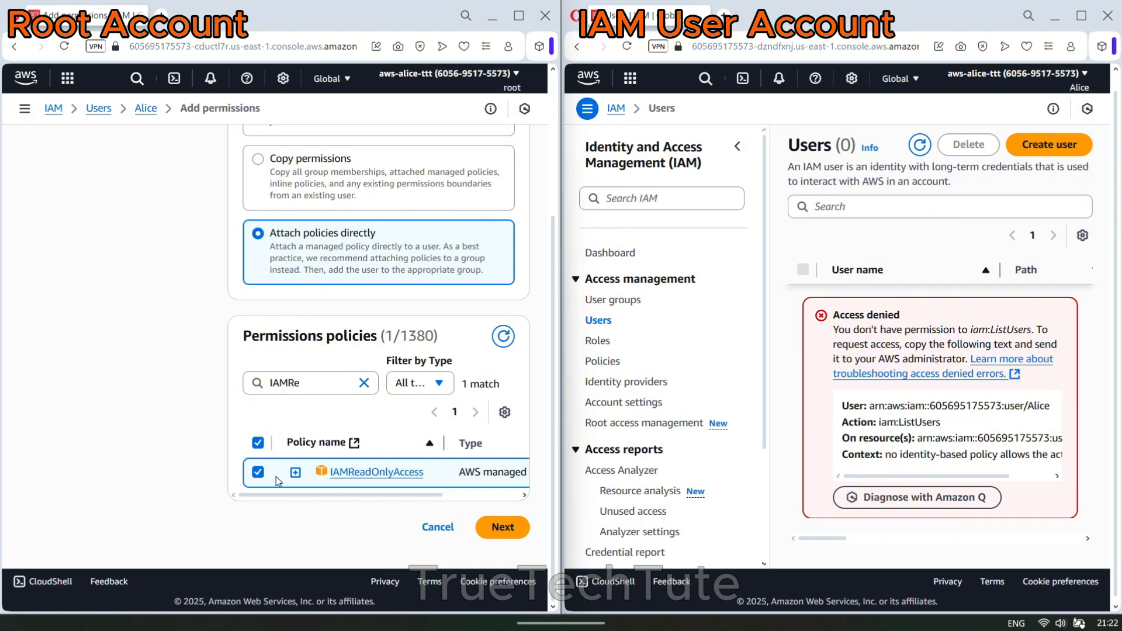
pyautogui.click(504, 528)
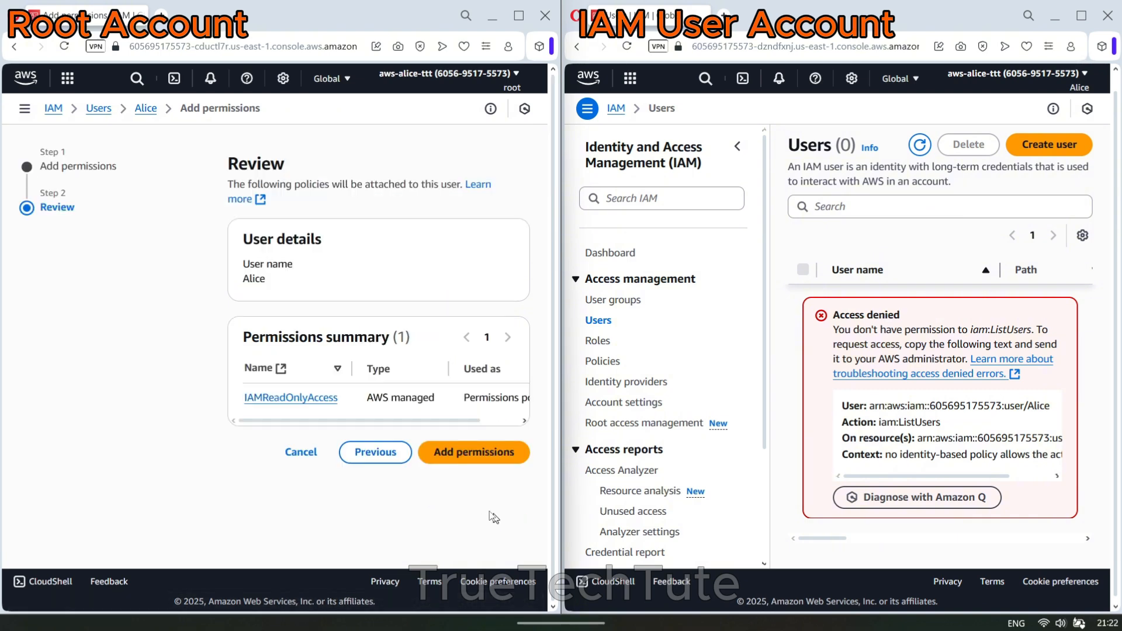
pyautogui.click(473, 452)
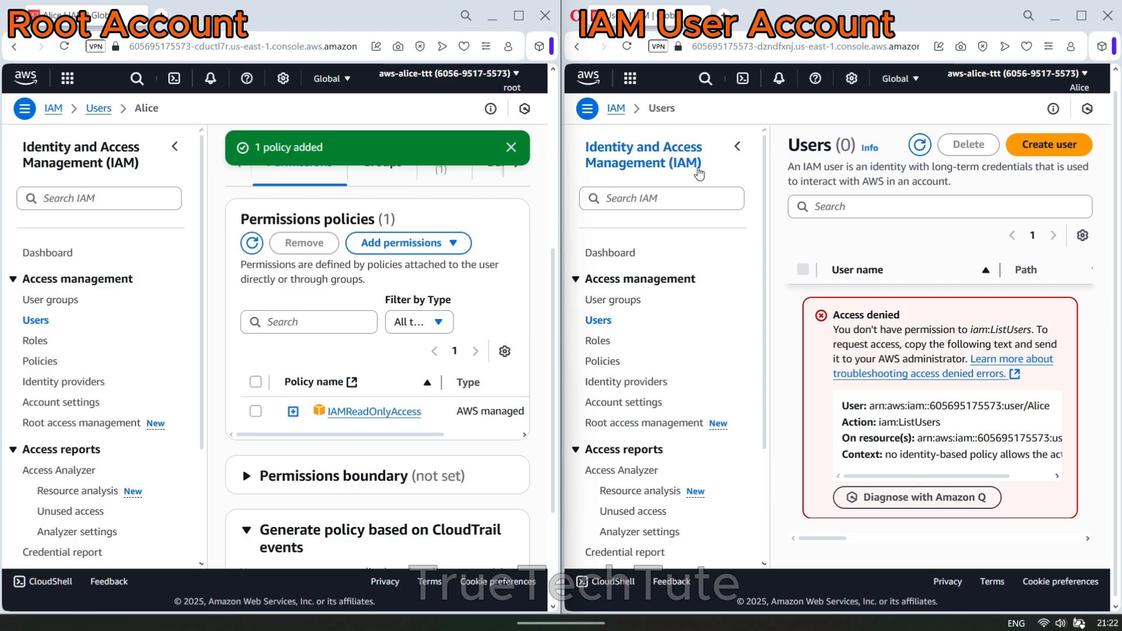
# Reload the Users page in the IAM user session and view the list of user groups.
pyautogui.click(626, 46)
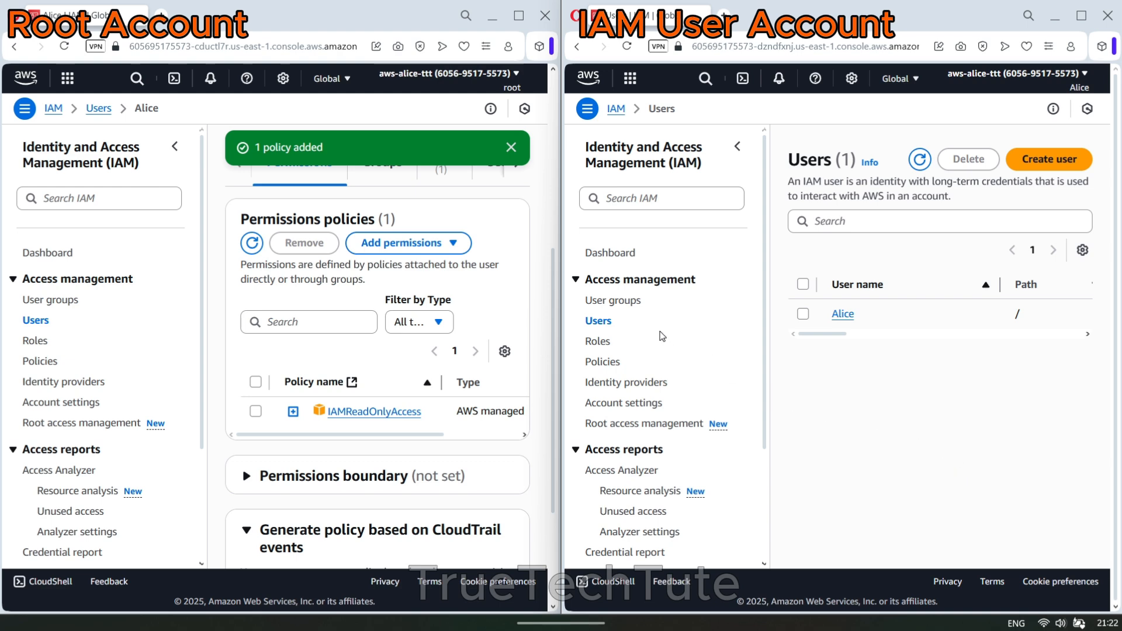
pyautogui.click(627, 301)
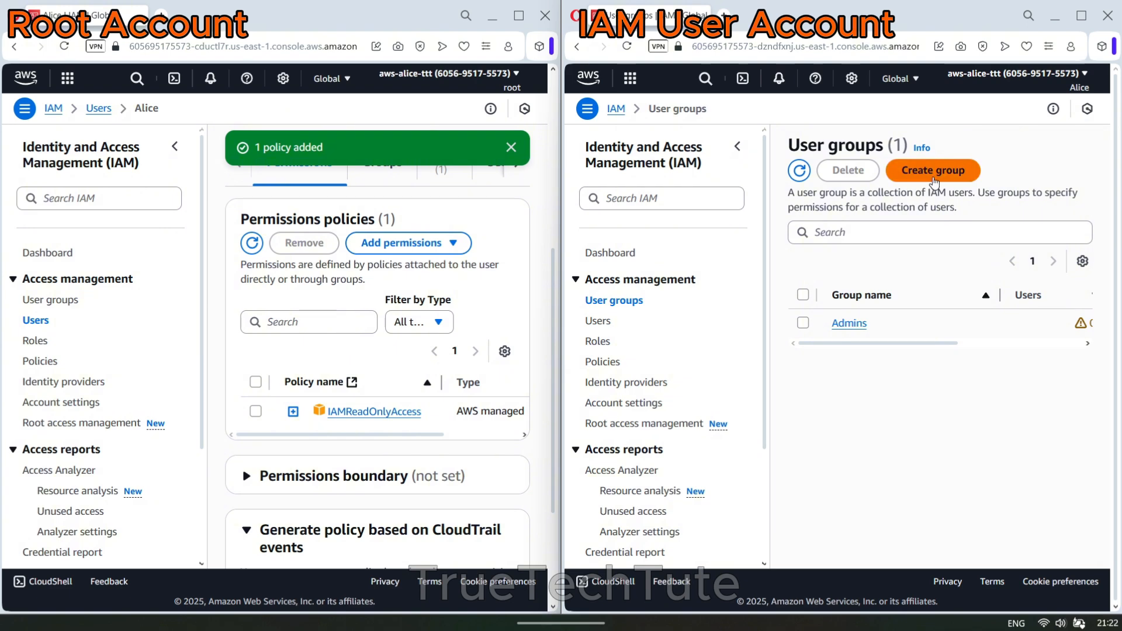
# Start a new user group named "developers" in the IAM user session and select the AlexaForBusinessR... policy for it.
pyautogui.click(933, 178)
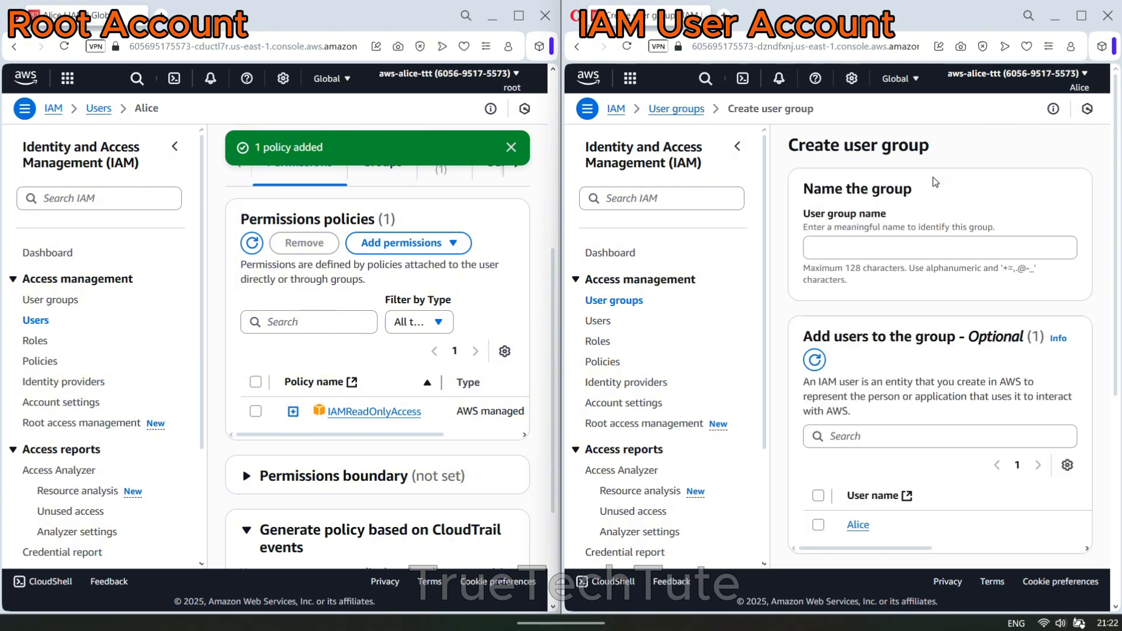
pyautogui.write('developers')
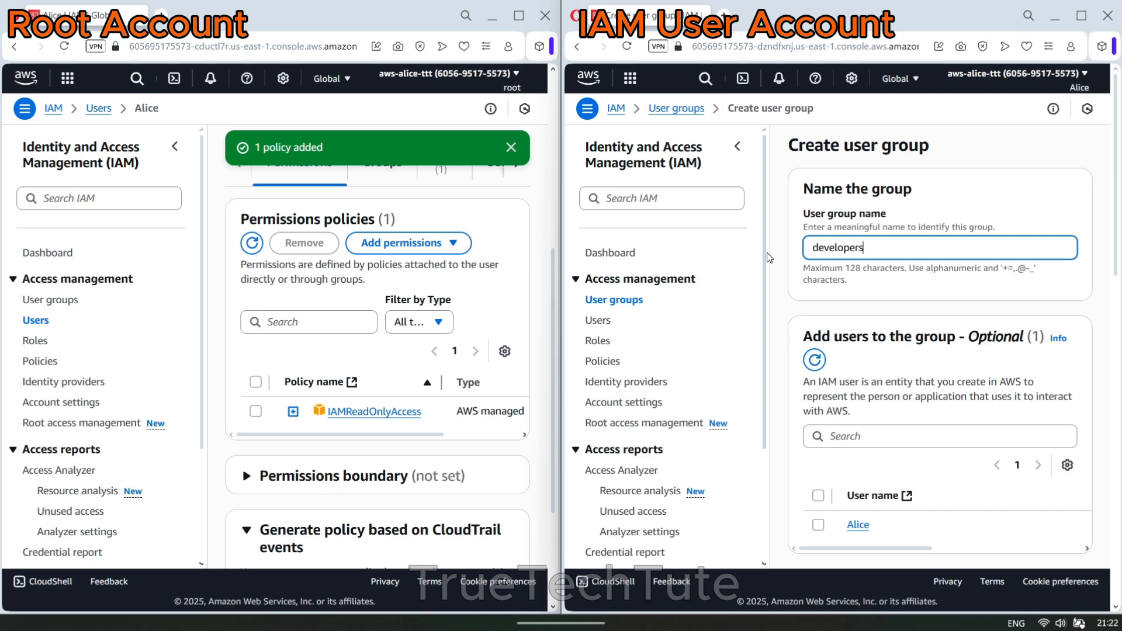
pyautogui.scroll(-8, 813, 286)
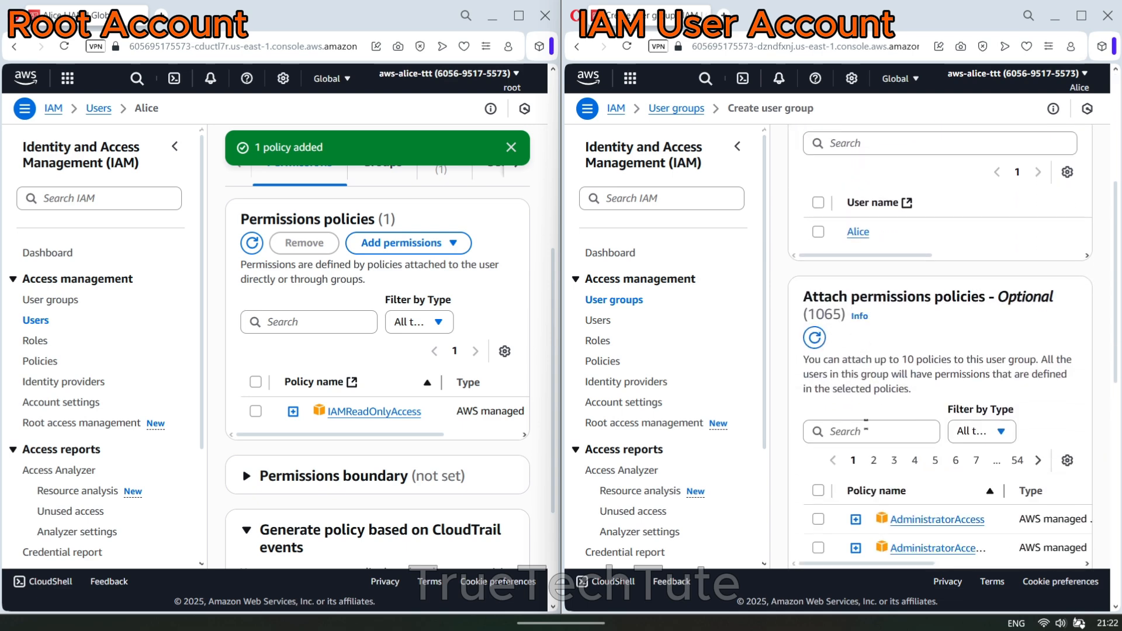
pyautogui.scroll(-4, 819, 483)
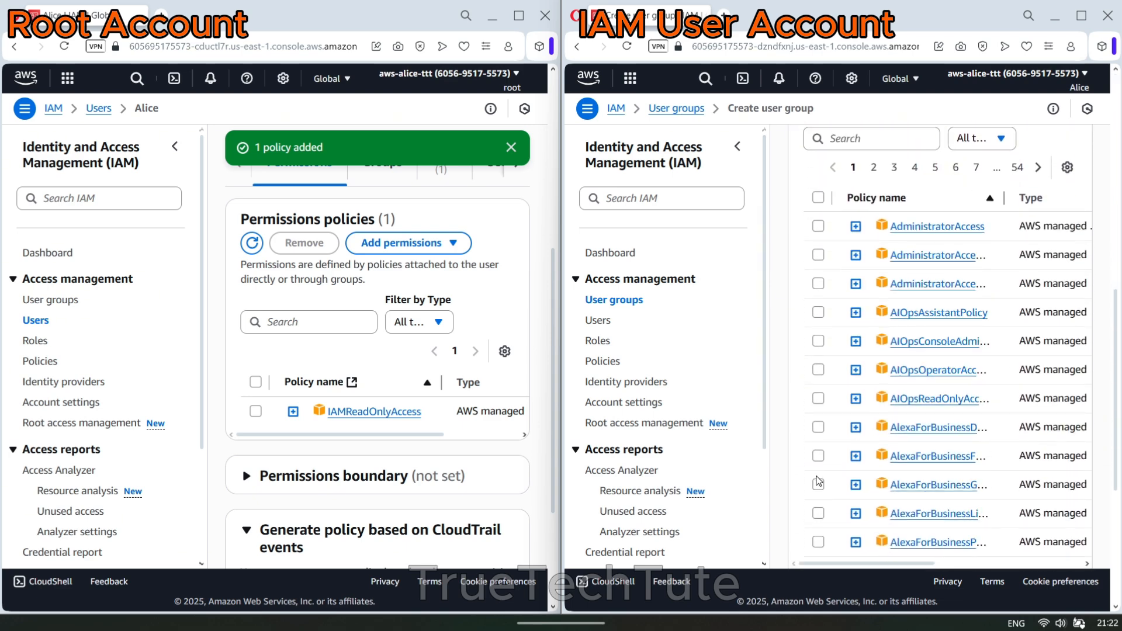
pyautogui.click(819, 497)
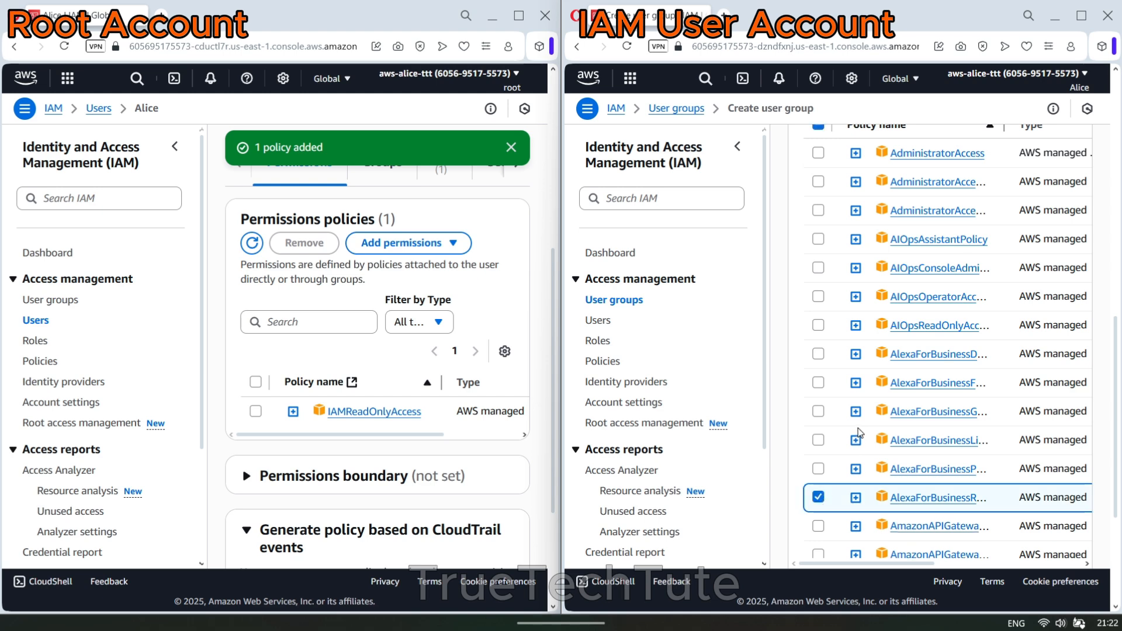
# Include the existing user in the developers group, try to create the group, and examine the response.
pyautogui.scroll(6, 858, 433)
pyautogui.scroll(1, 857, 431)
pyautogui.scroll(1, 844, 428)
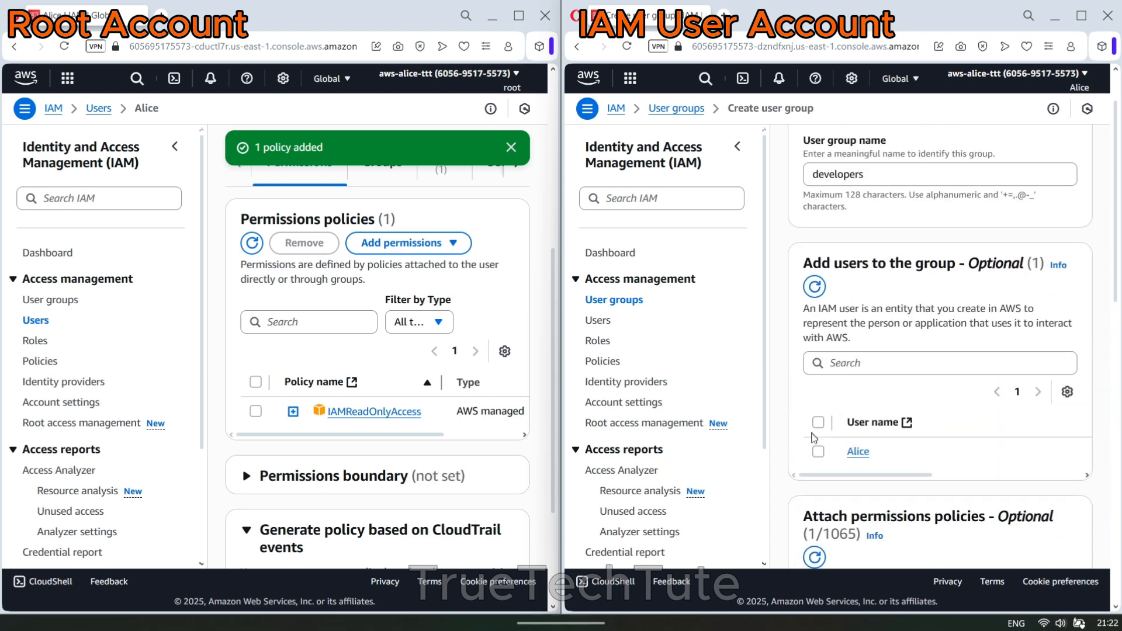
pyautogui.click(819, 454)
pyautogui.scroll(-10, 842, 449)
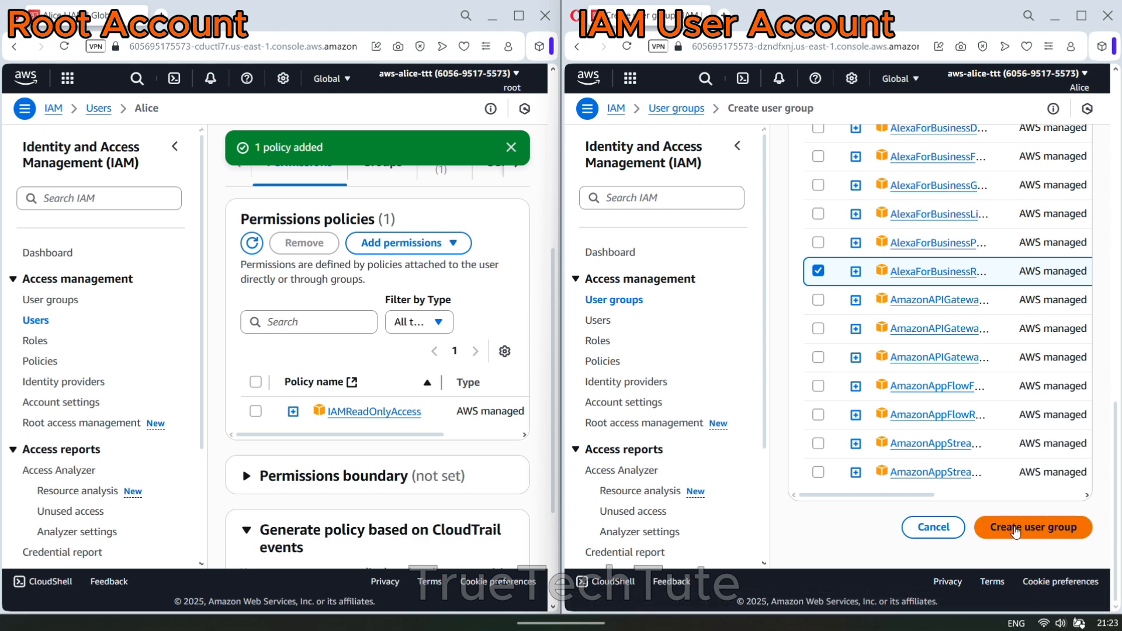
pyautogui.click(1015, 529)
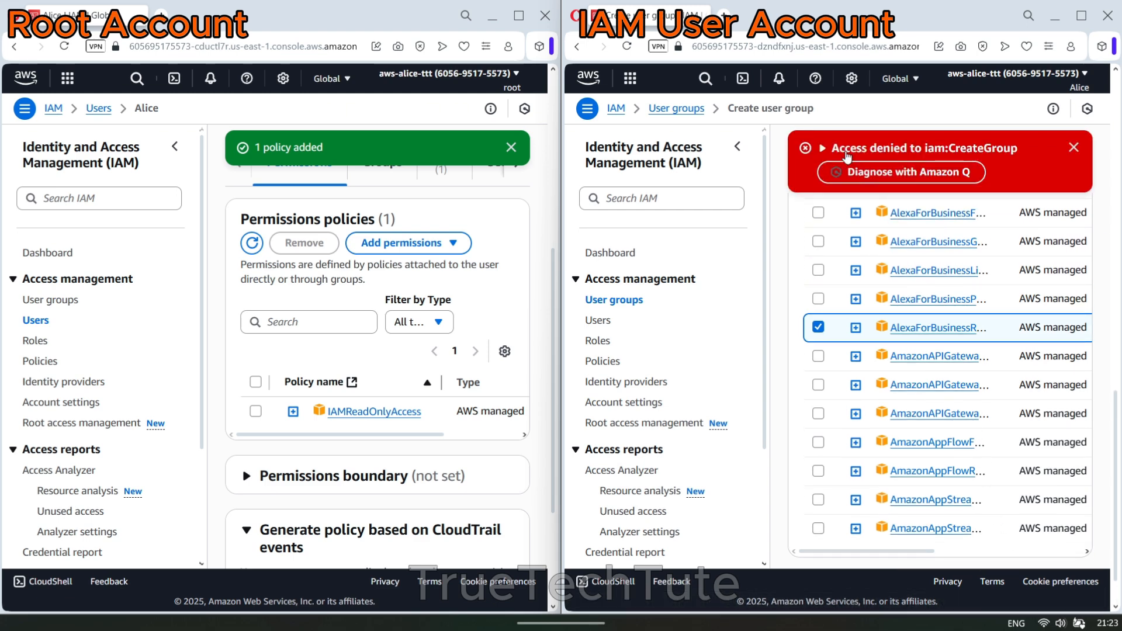
pyautogui.moveTo(830, 146); pyautogui.dragTo(1016, 175)
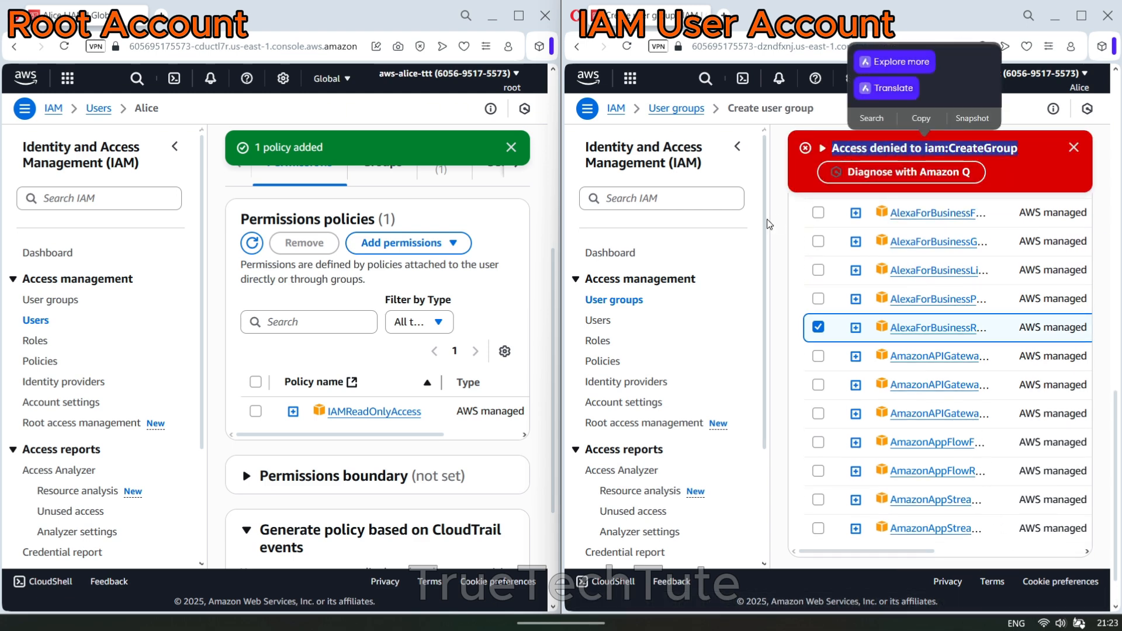
pyautogui.click(786, 220)
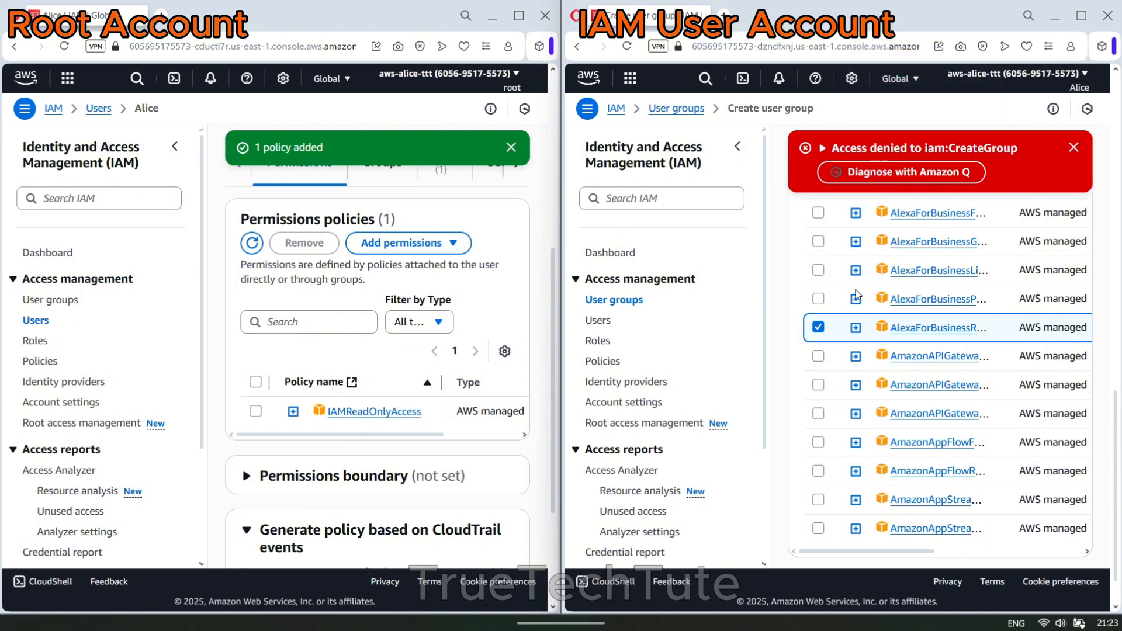
pyautogui.scroll(5, 856, 293)
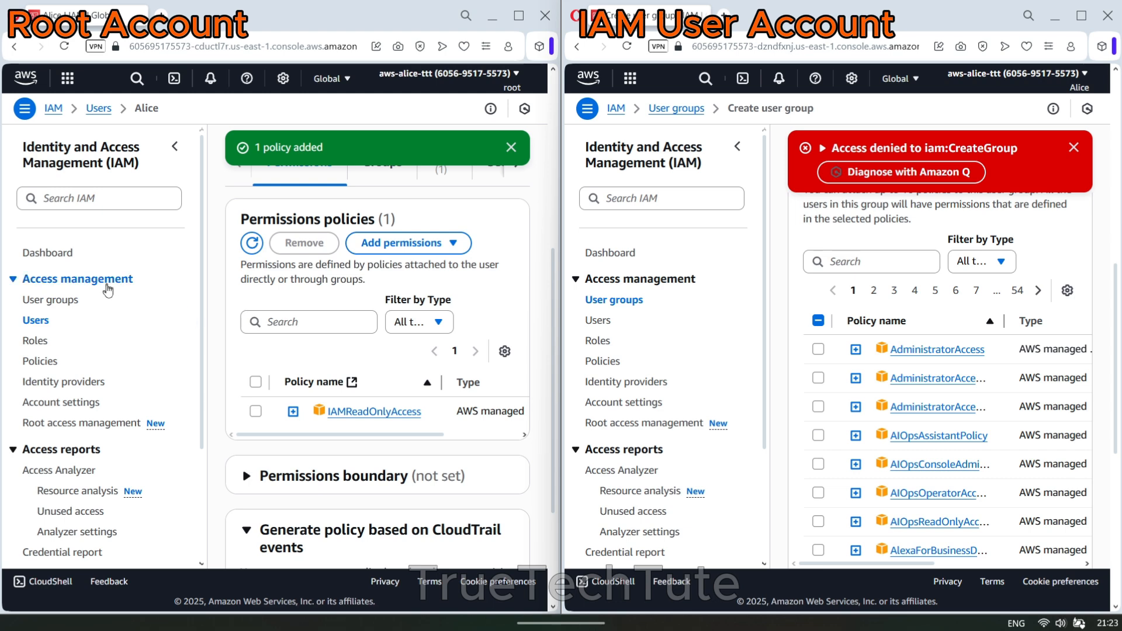
# In the root account session, open the Admins user group and add the existing IAM user to it.
pyautogui.click(38, 319)
pyautogui.click(51, 302)
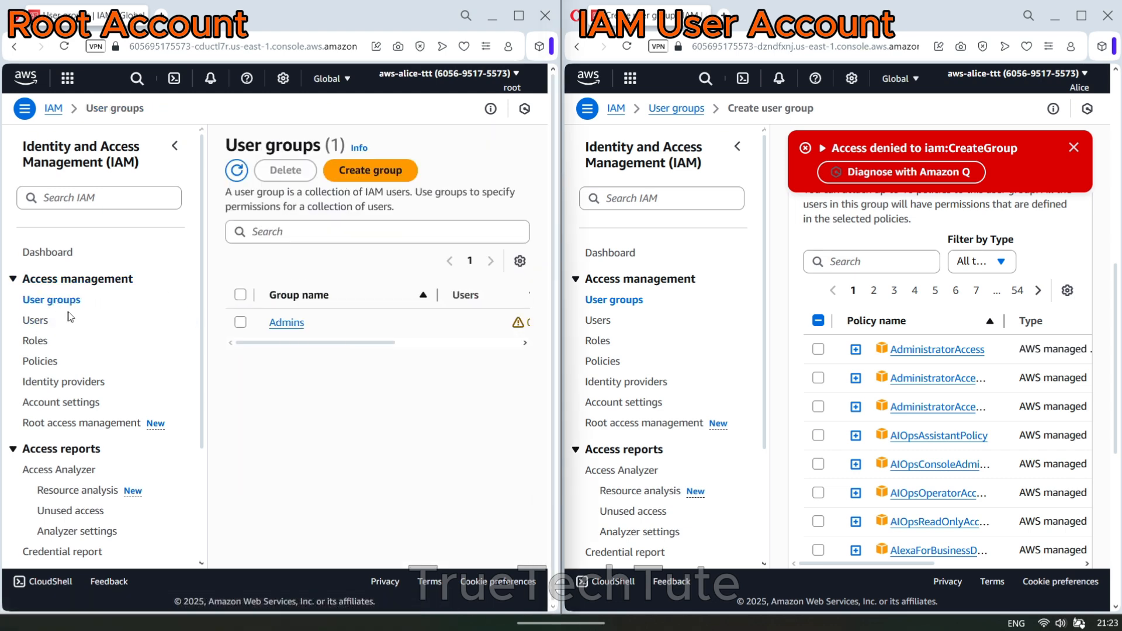
pyautogui.click(272, 329)
pyautogui.scroll(-3, 374, 338)
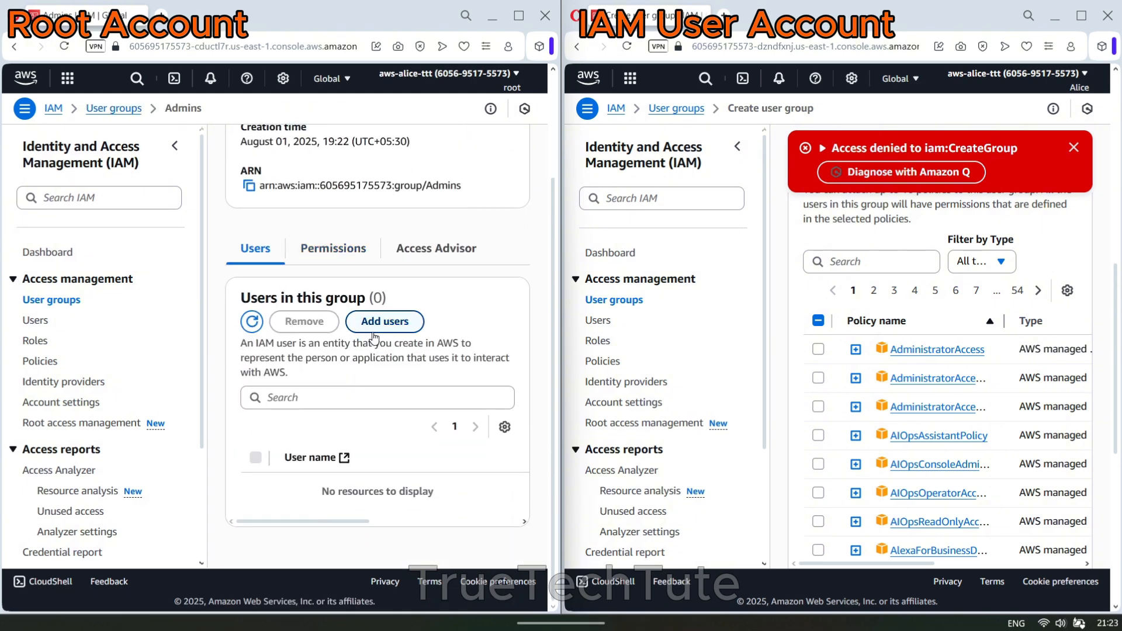
pyautogui.click(374, 327)
pyautogui.click(50, 306)
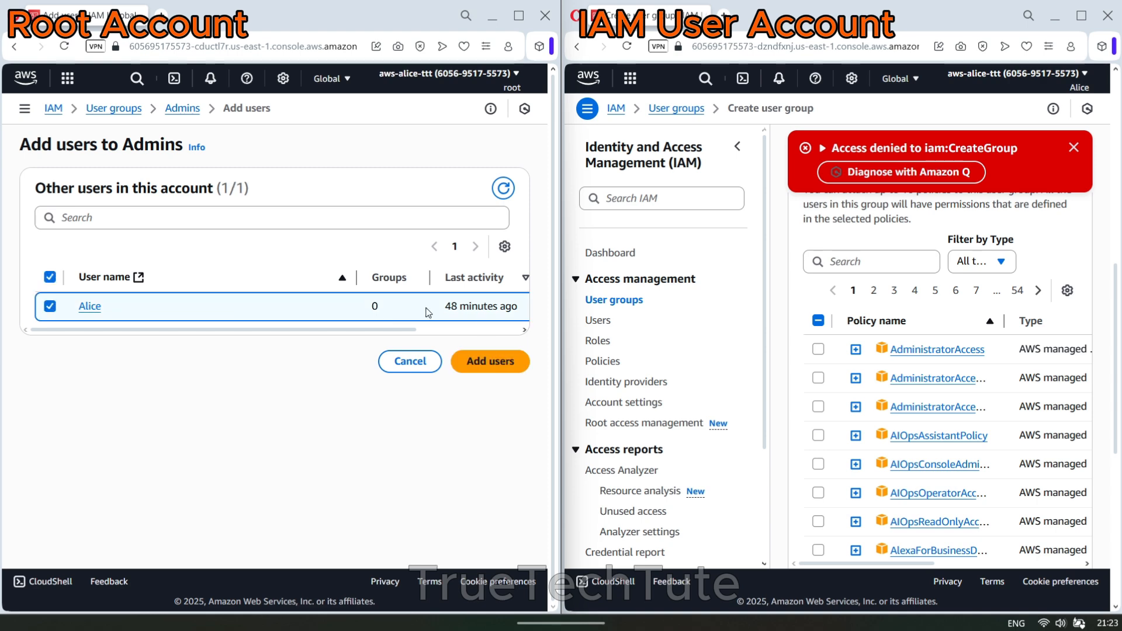
pyautogui.click(483, 361)
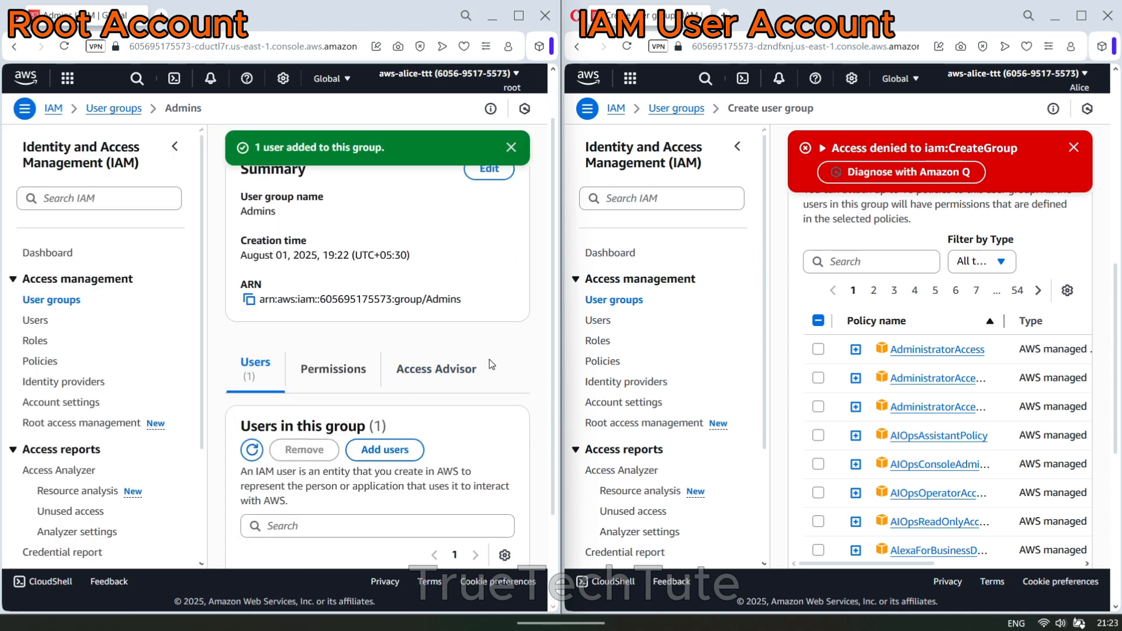
# Create a user group named "Developers" containing the existing user, with the AlexaForBusinessR... policy attached.
pyautogui.click(64, 299)
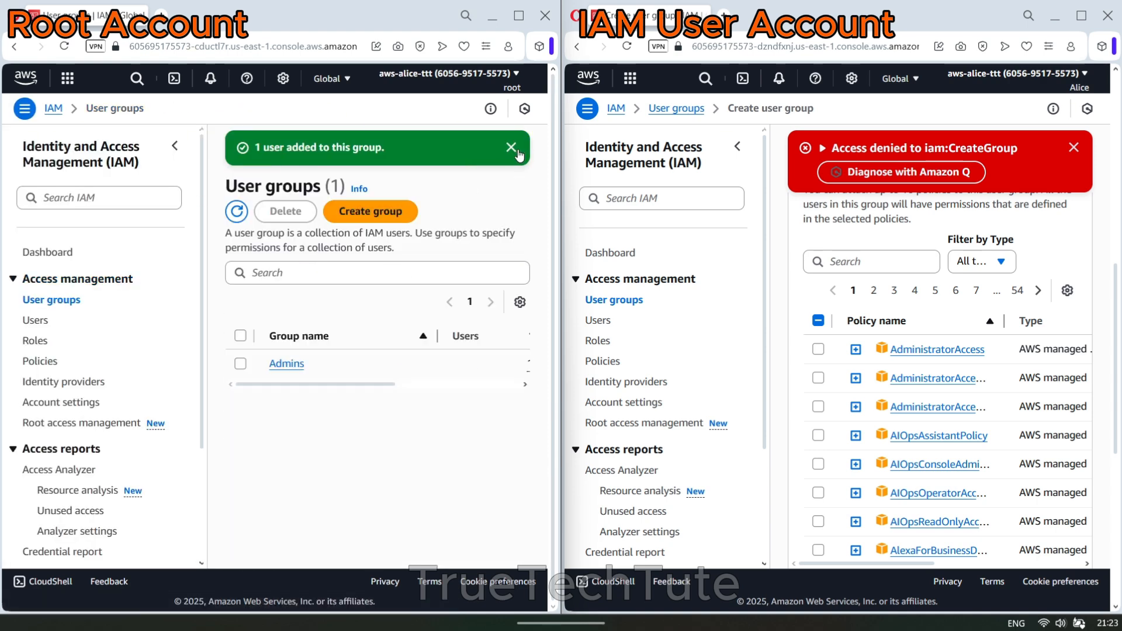
pyautogui.click(372, 214)
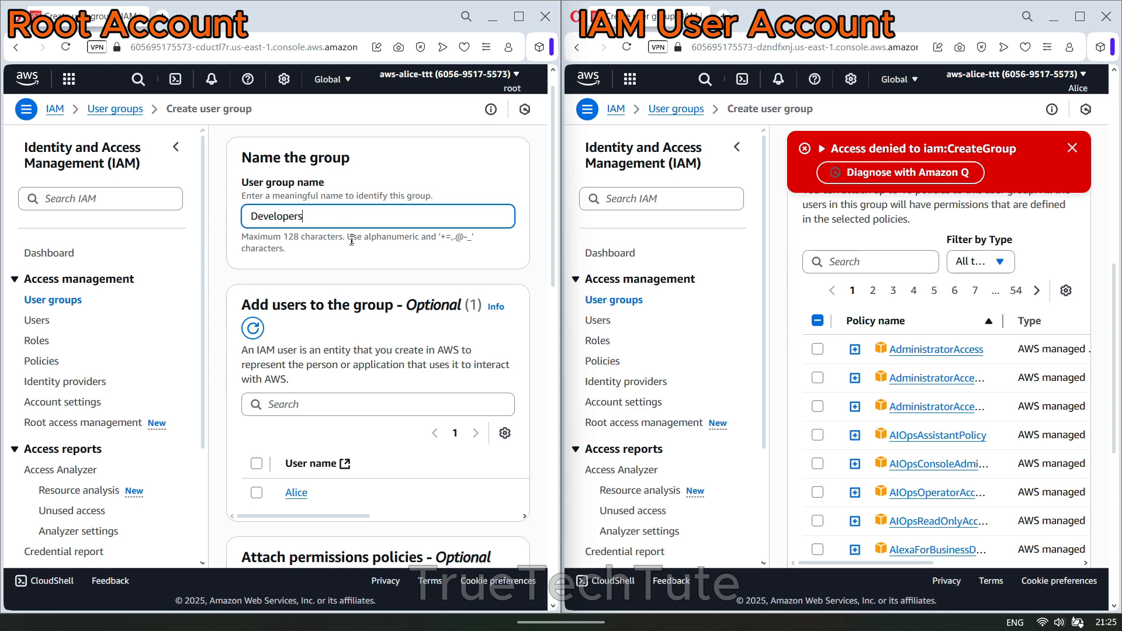
pyautogui.scroll(-15, 351, 240)
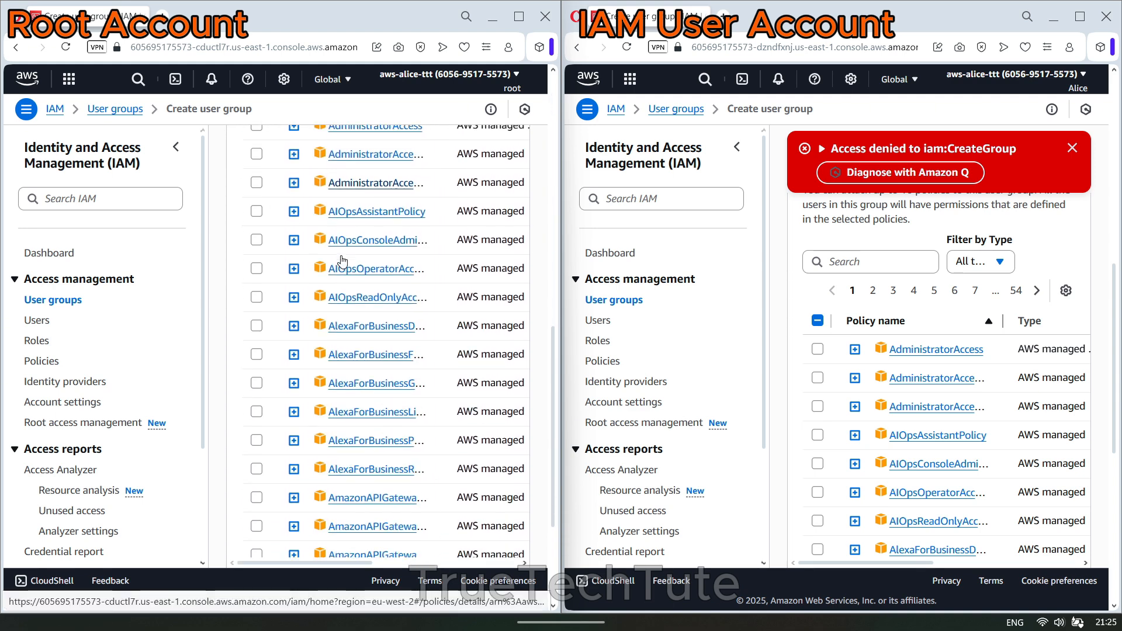
pyautogui.scroll(2, 369, 431)
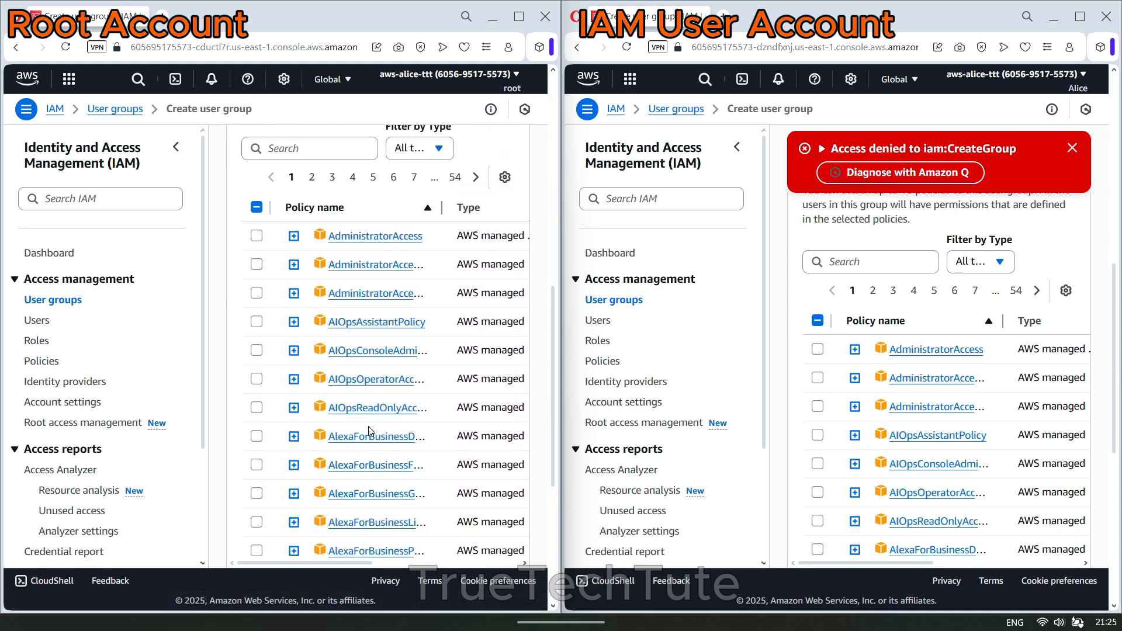
pyautogui.scroll(6, 369, 432)
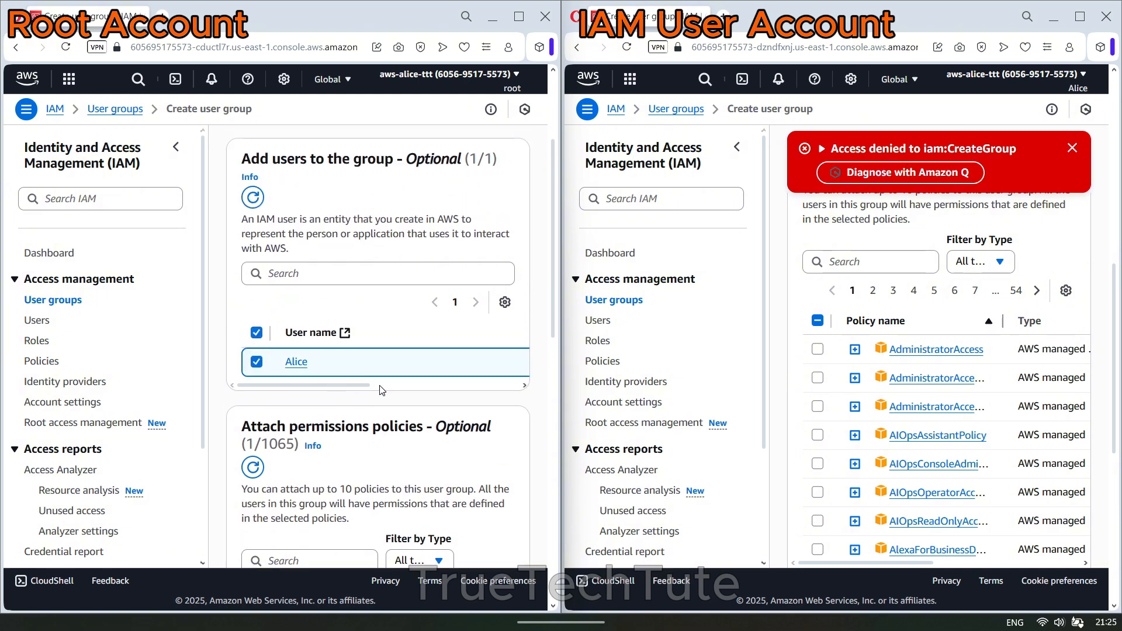
pyautogui.scroll(-10, 380, 390)
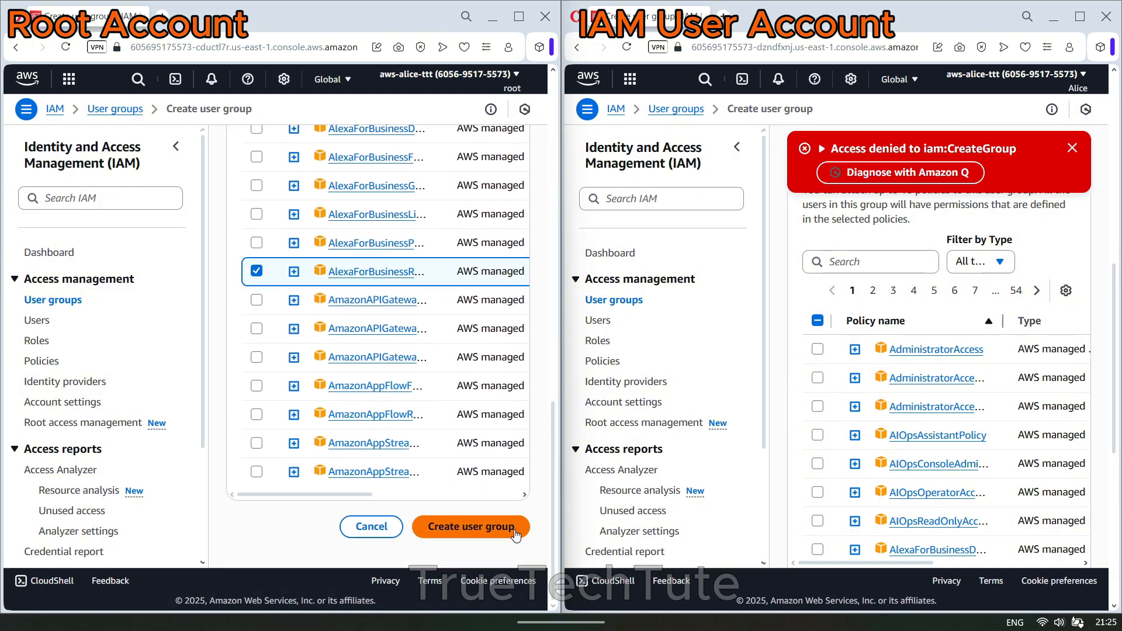
pyautogui.click(500, 528)
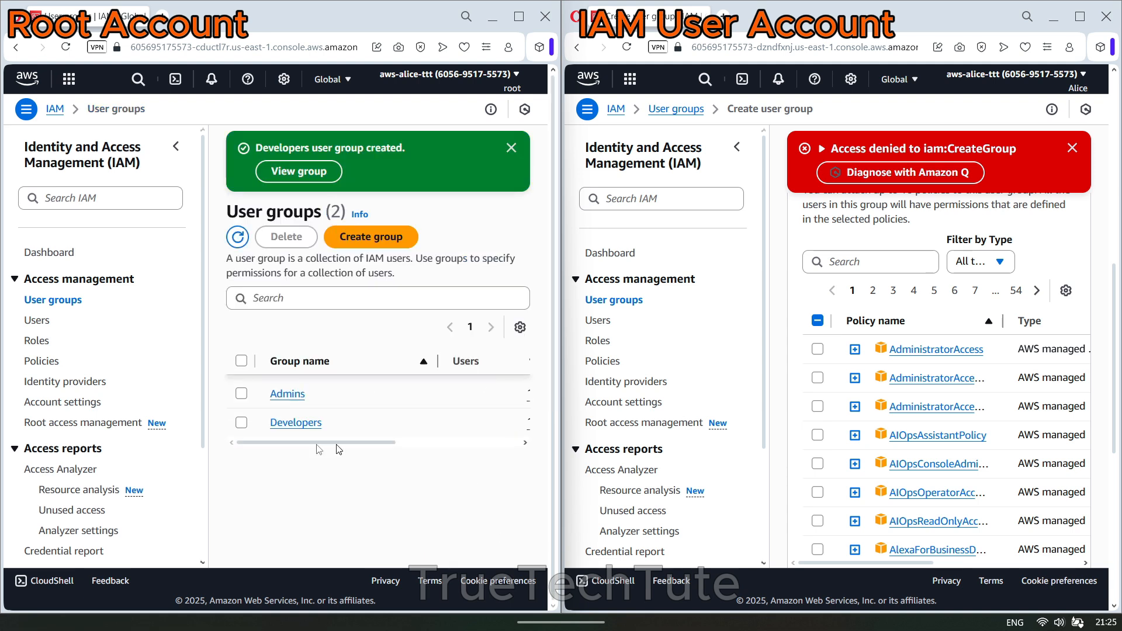
# Open the IAM user's details in a maximized window and examine which group or direct attachment each permissions policy comes from.
pyautogui.click(41, 322)
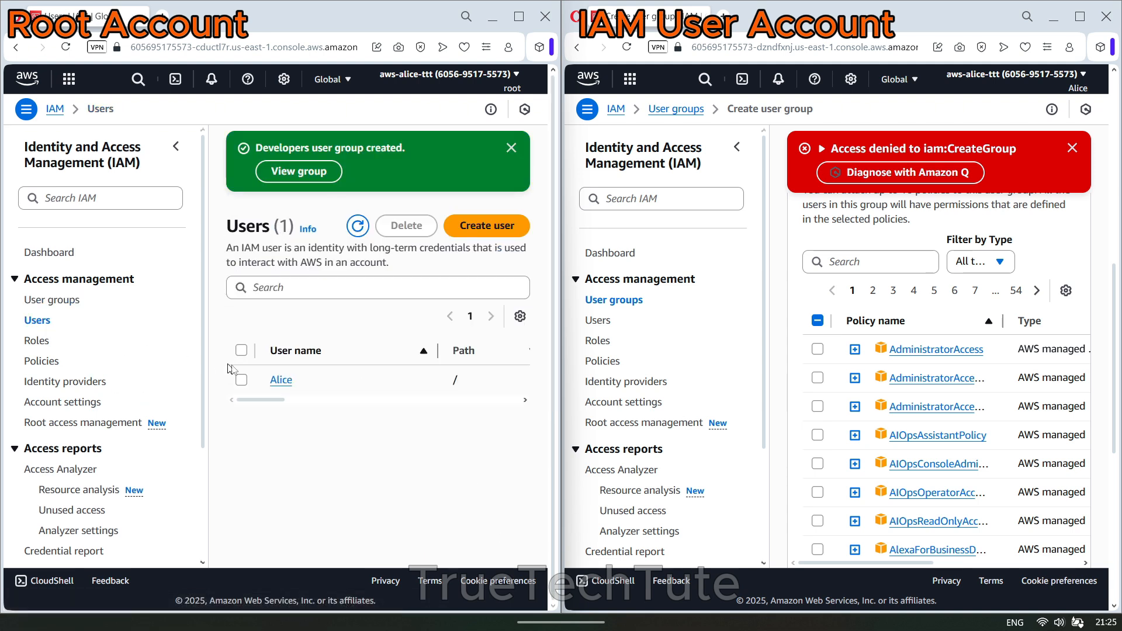
pyautogui.click(274, 381)
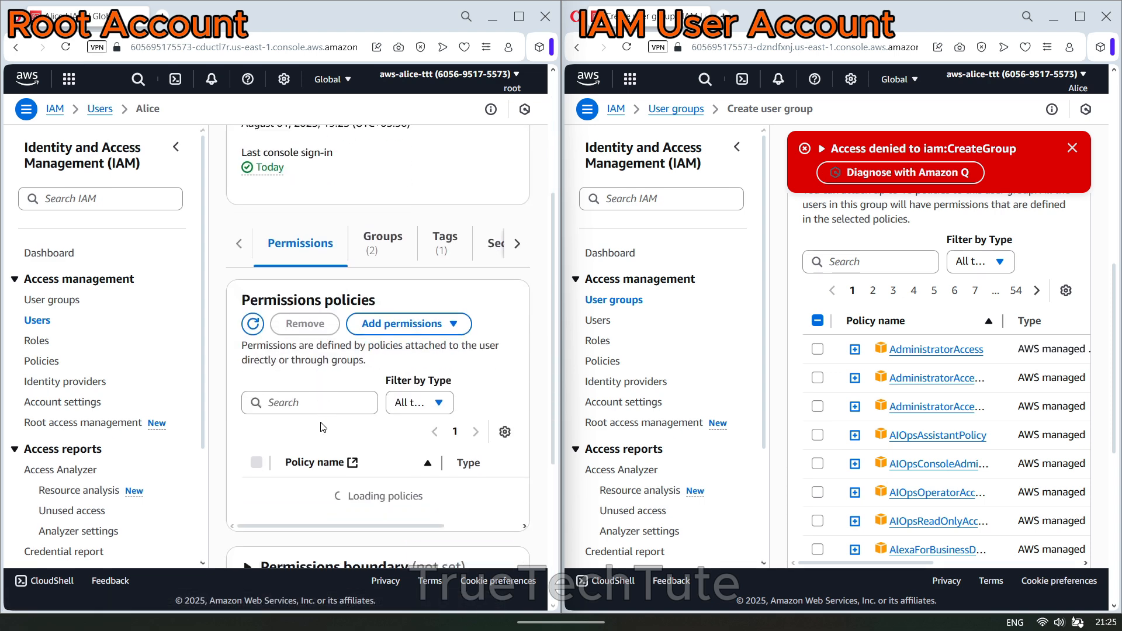
pyautogui.scroll(-2, 321, 428)
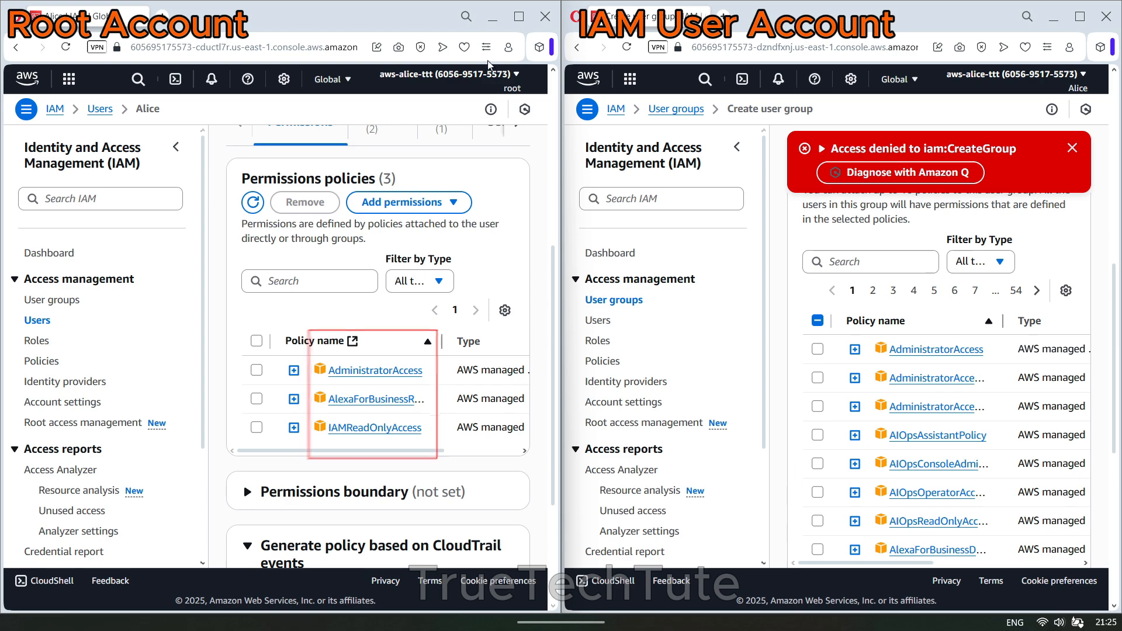
pyautogui.click(520, 17)
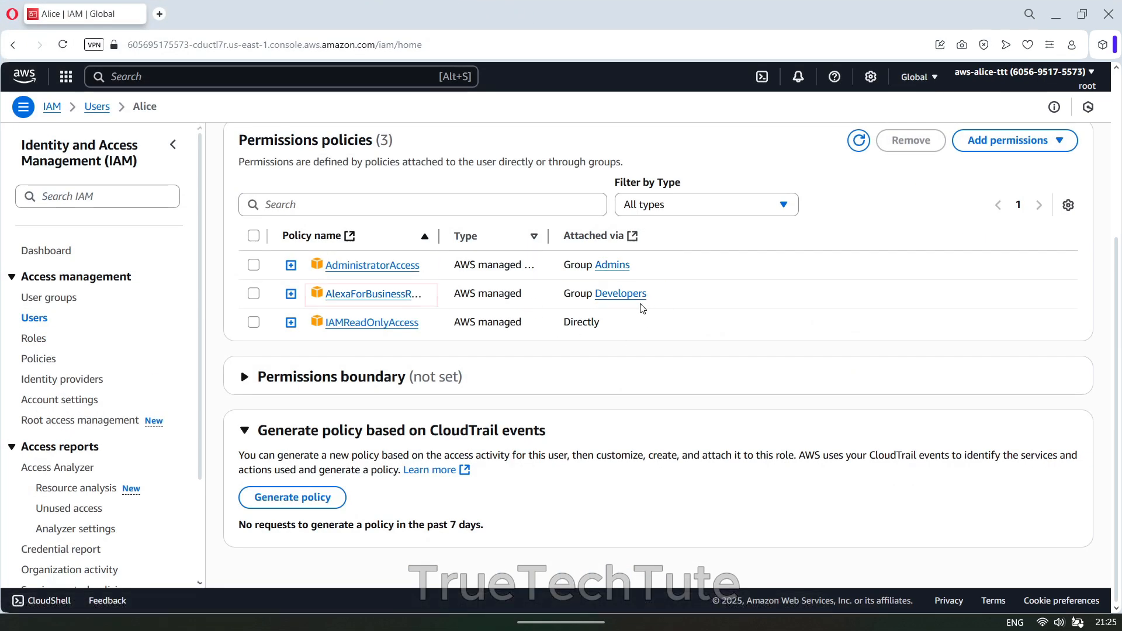
pyautogui.moveTo(648, 294); pyautogui.dragTo(570, 294)
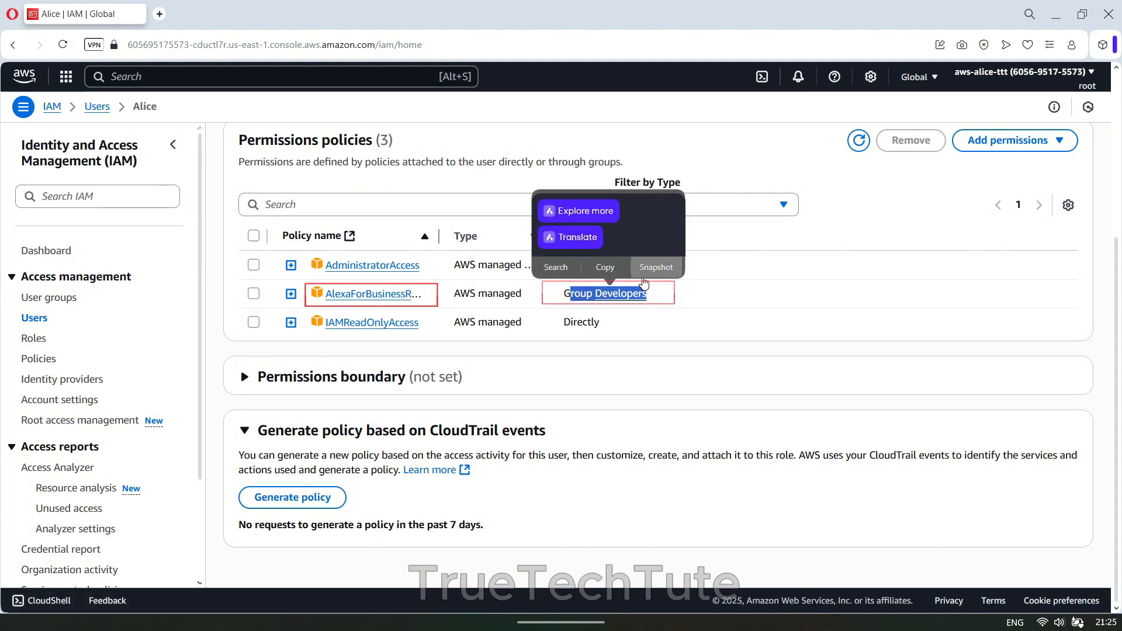
pyautogui.click(672, 305)
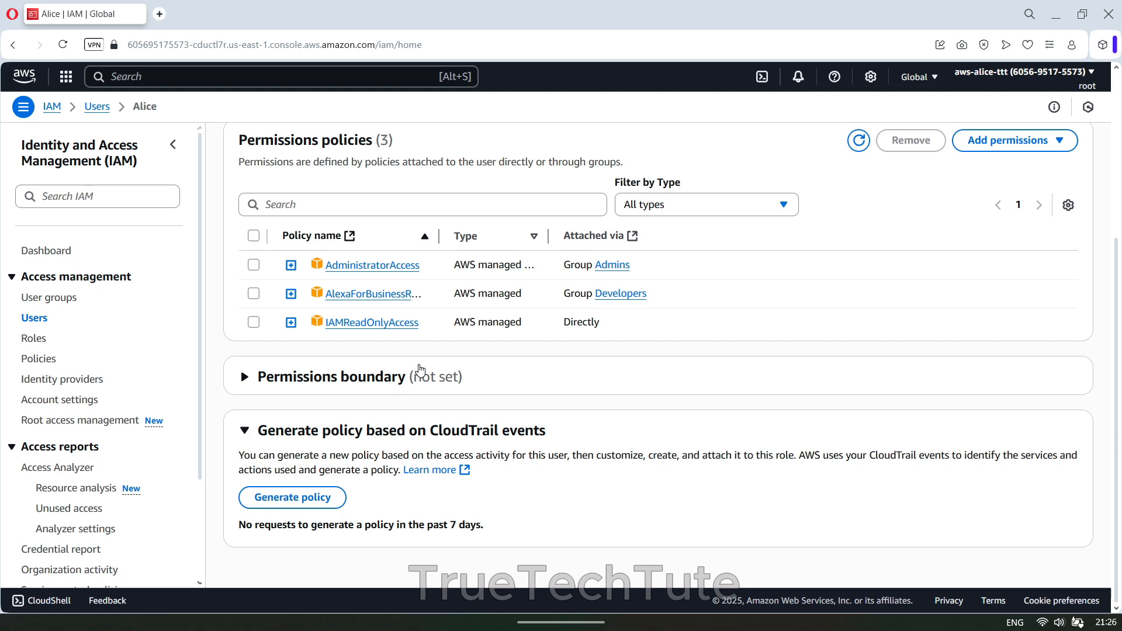
# Open the AdministratorAccess policy as JSON and examine its Statement, Effect, Action and Resource entries.
pyautogui.click(46, 362)
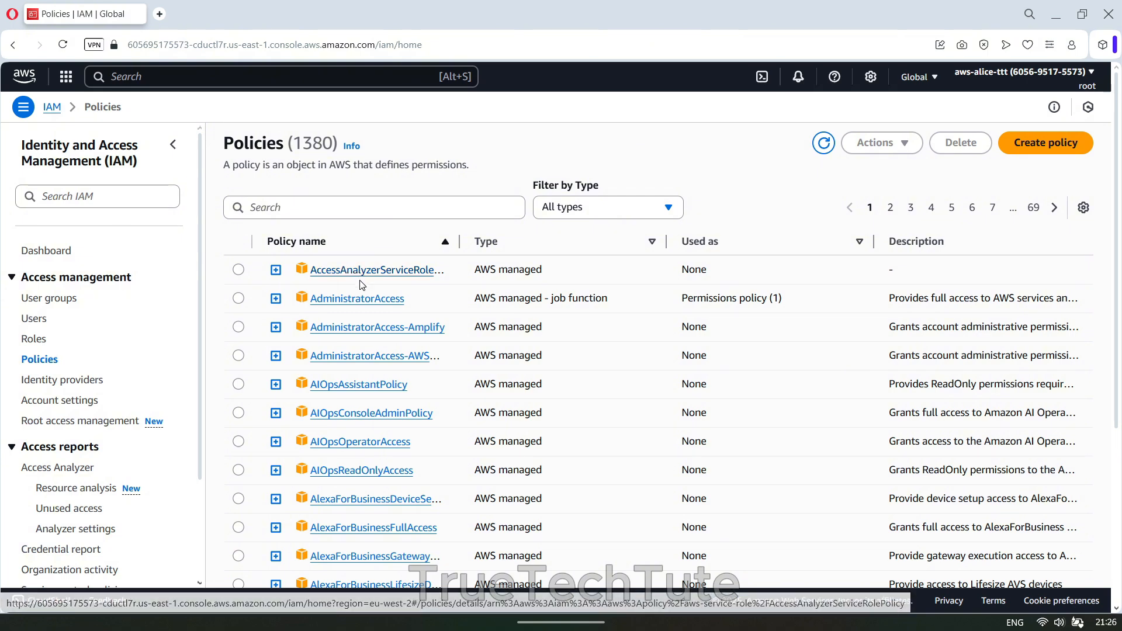
pyautogui.click(357, 299)
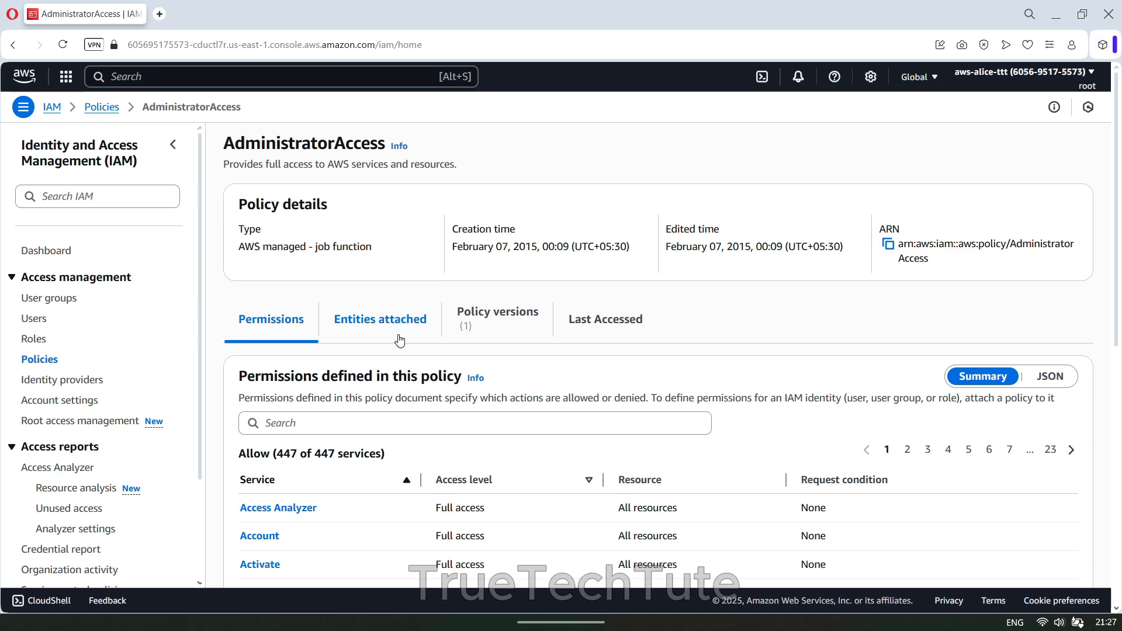
pyautogui.click(1052, 376)
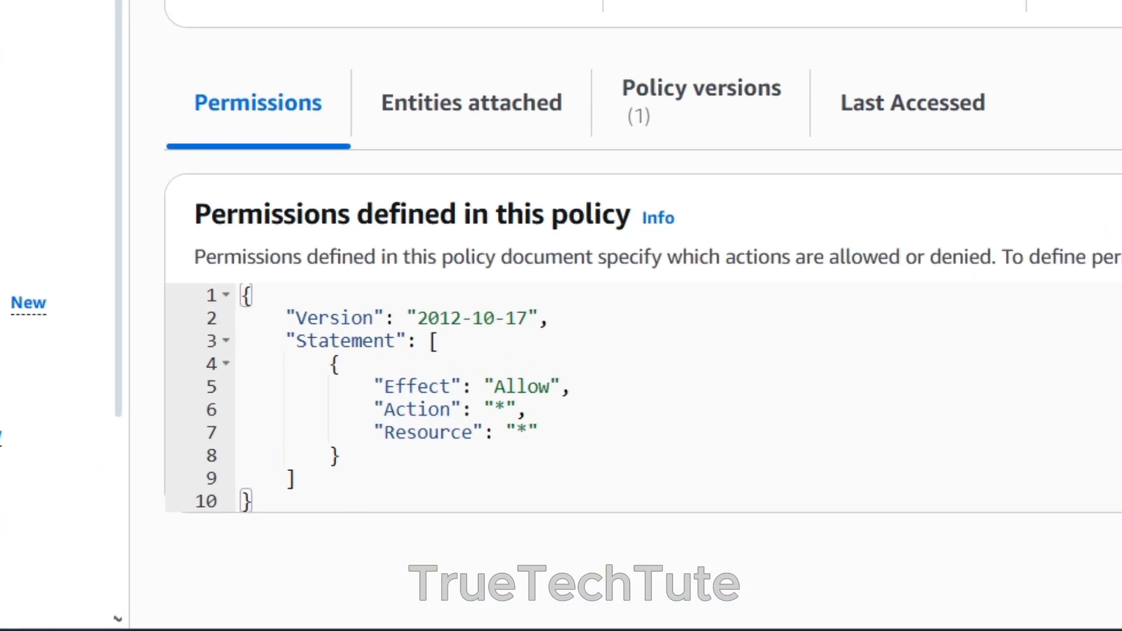
pyautogui.moveTo(275, 341); pyautogui.dragTo(396, 342)
pyautogui.moveTo(384, 387); pyautogui.dragTo(551, 386)
pyautogui.moveTo(384, 409); pyautogui.dragTo(526, 410)
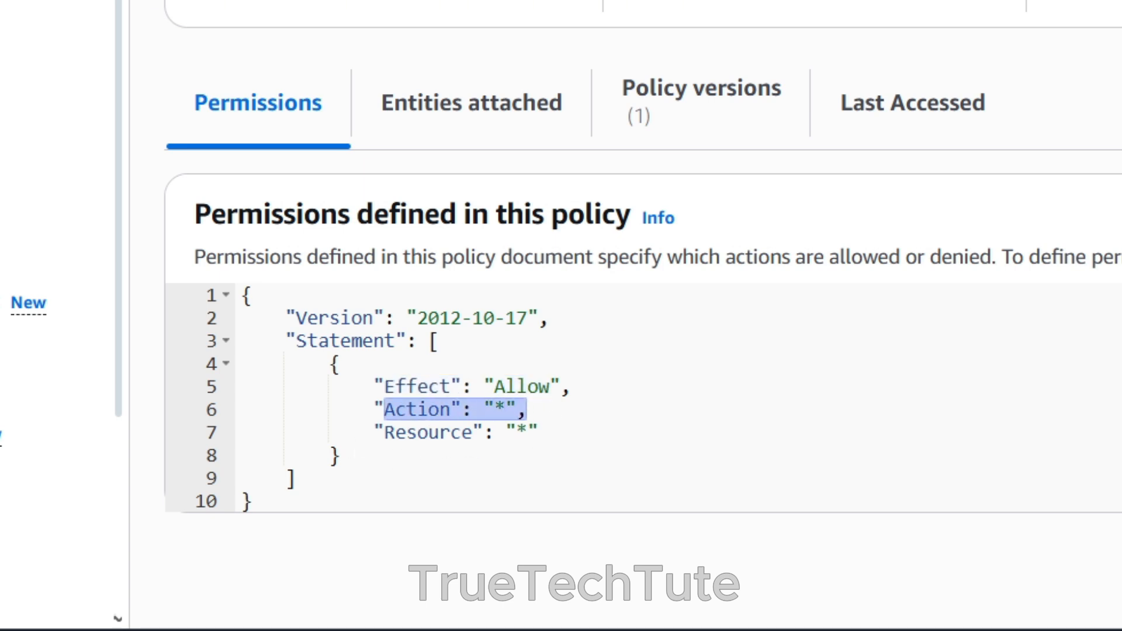
pyautogui.moveTo(384, 432); pyautogui.dragTo(538, 432)
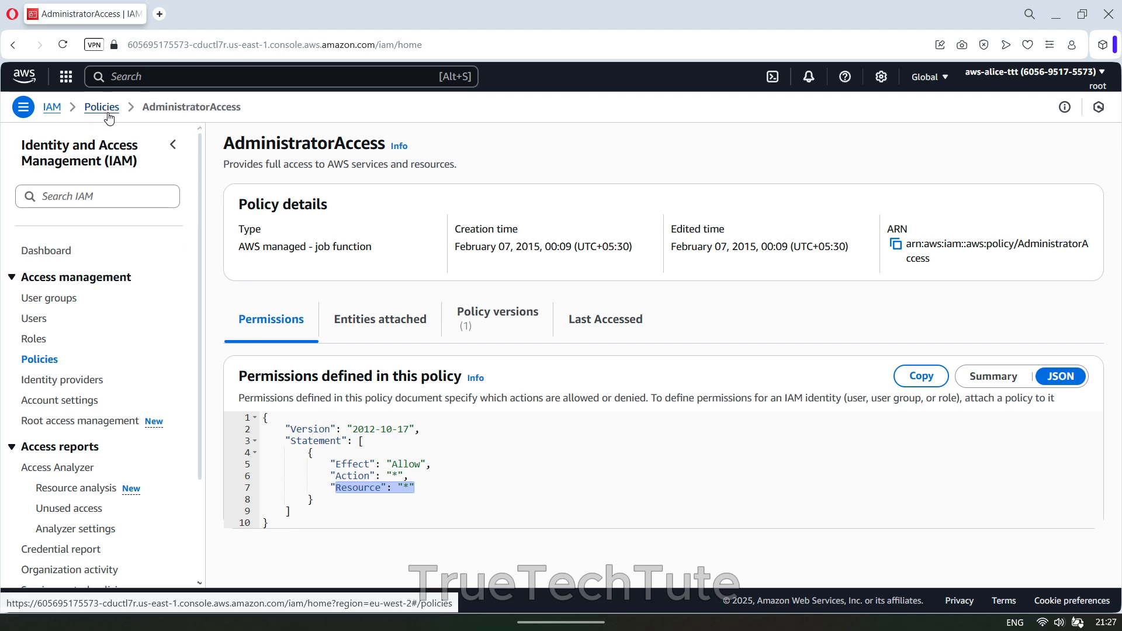
# Return to the policies list, search for "iamre" and open the IAMReadOnlyAccess policy.
pyautogui.click(53, 110)
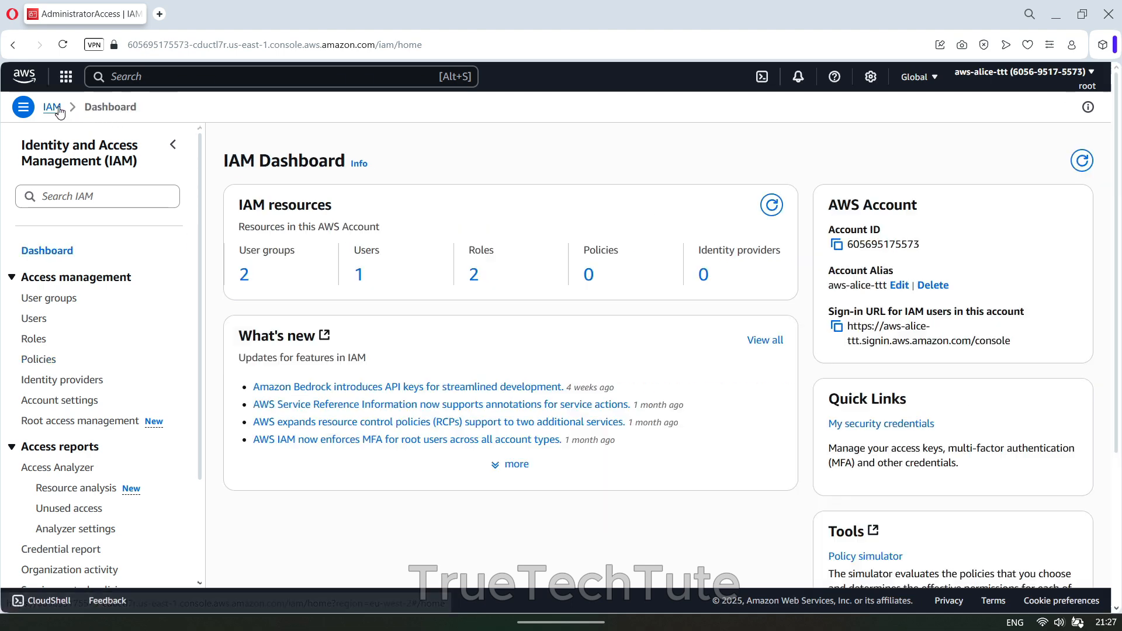
pyautogui.click(47, 361)
pyautogui.click(318, 208)
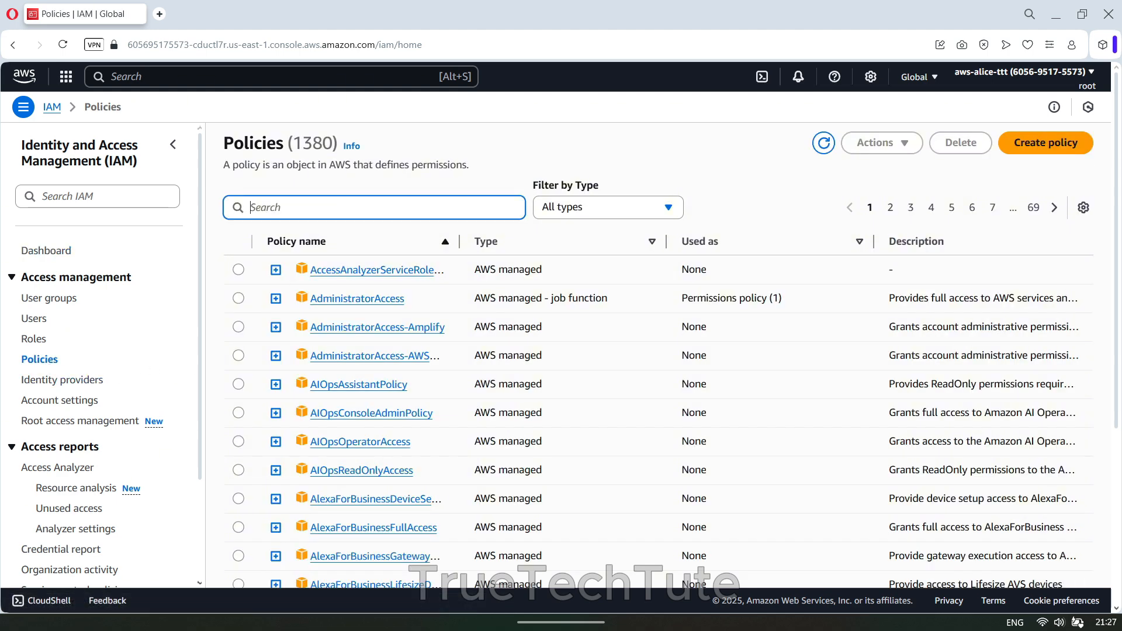
pyautogui.write('iamr')
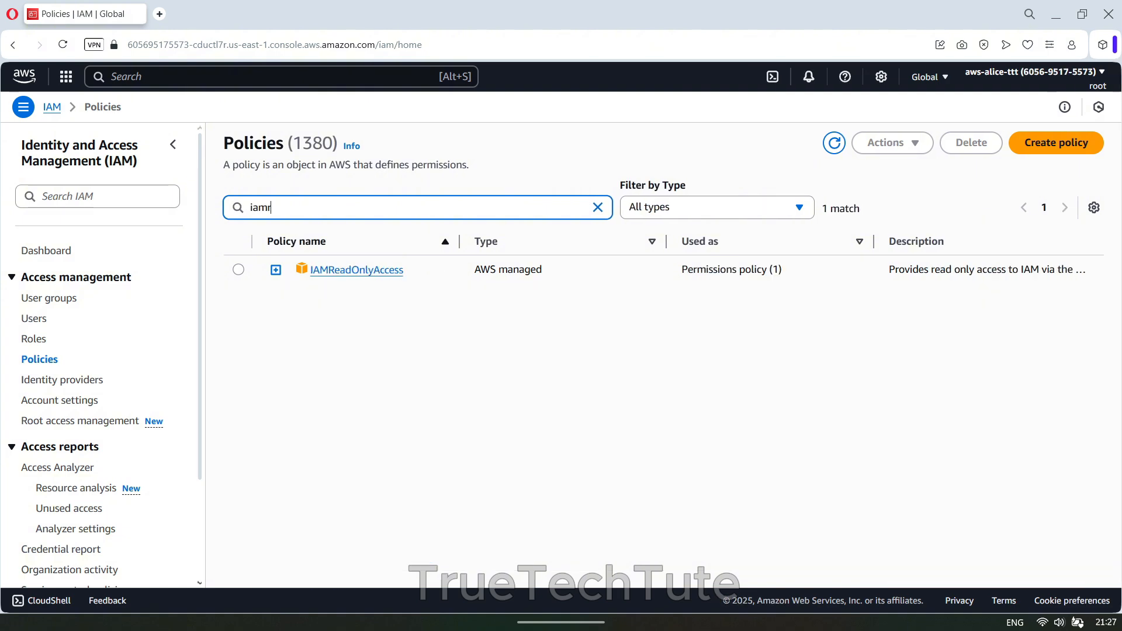
pyautogui.write('e')
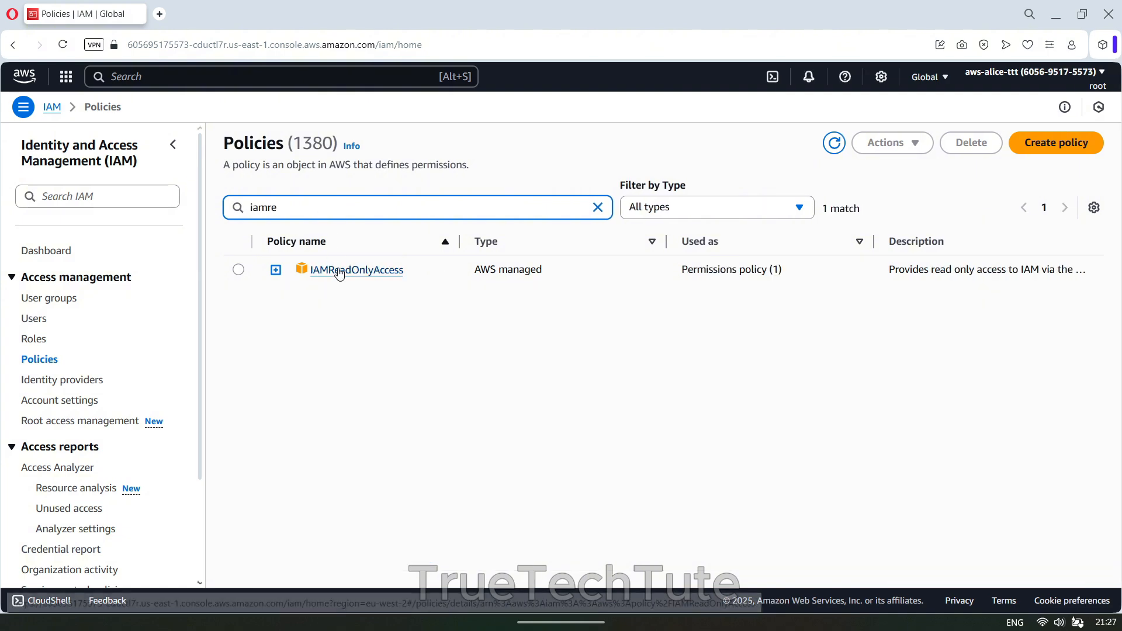
pyautogui.click(339, 271)
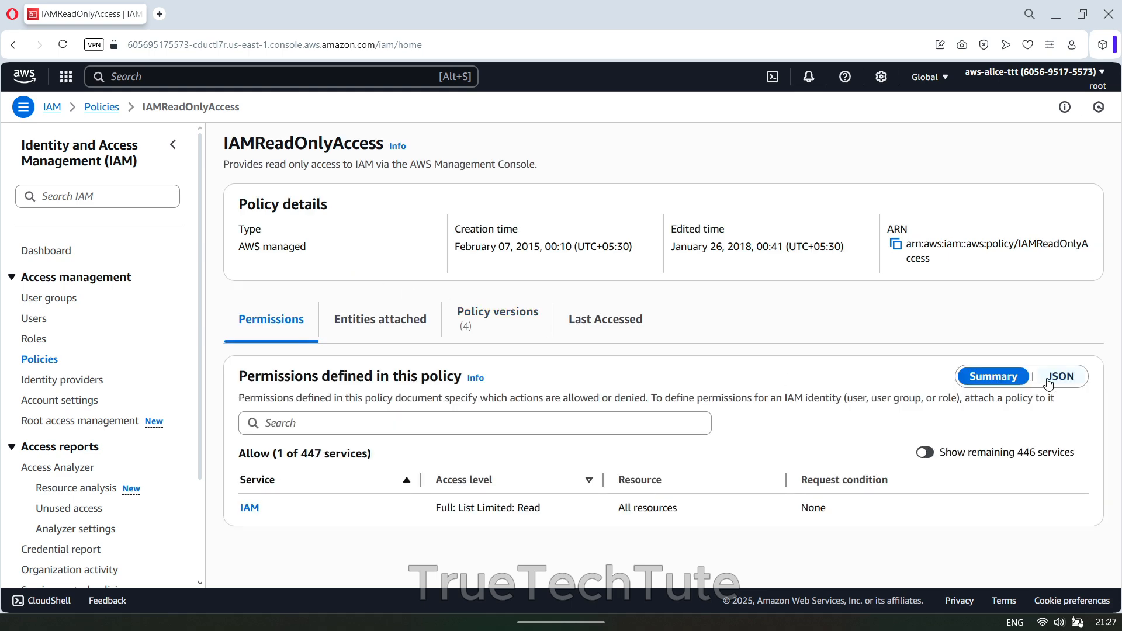
# View the IAMReadOnlyAccess permissions as JSON and examine the allowed actions, especially iam:Get* and iam:List*.
pyautogui.click(1062, 376)
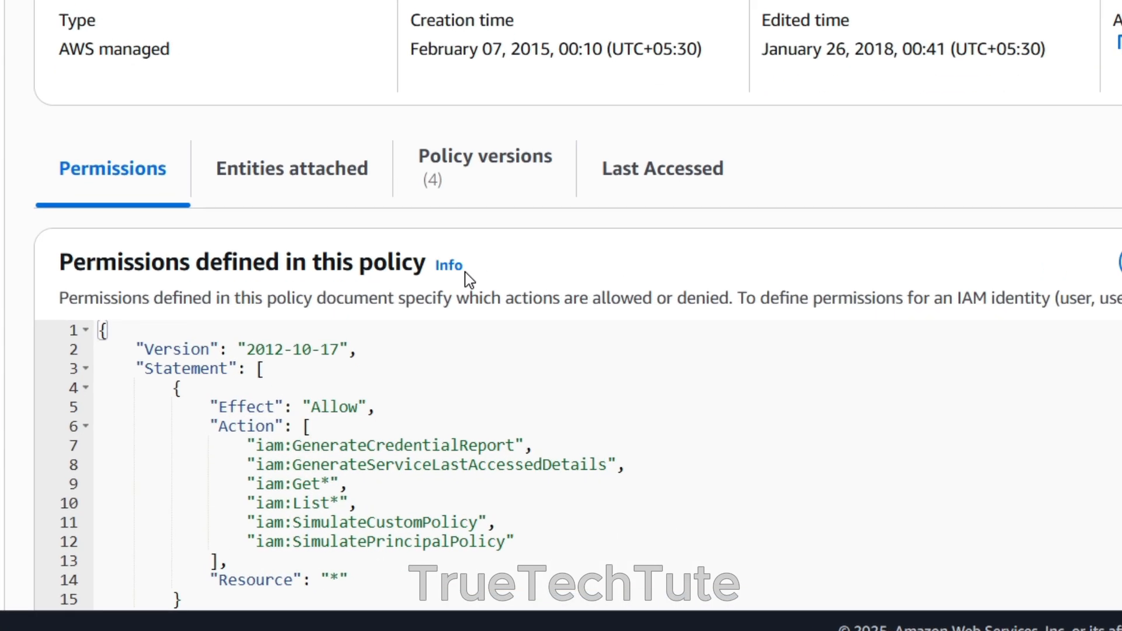
pyautogui.scroll(-2, 468, 279)
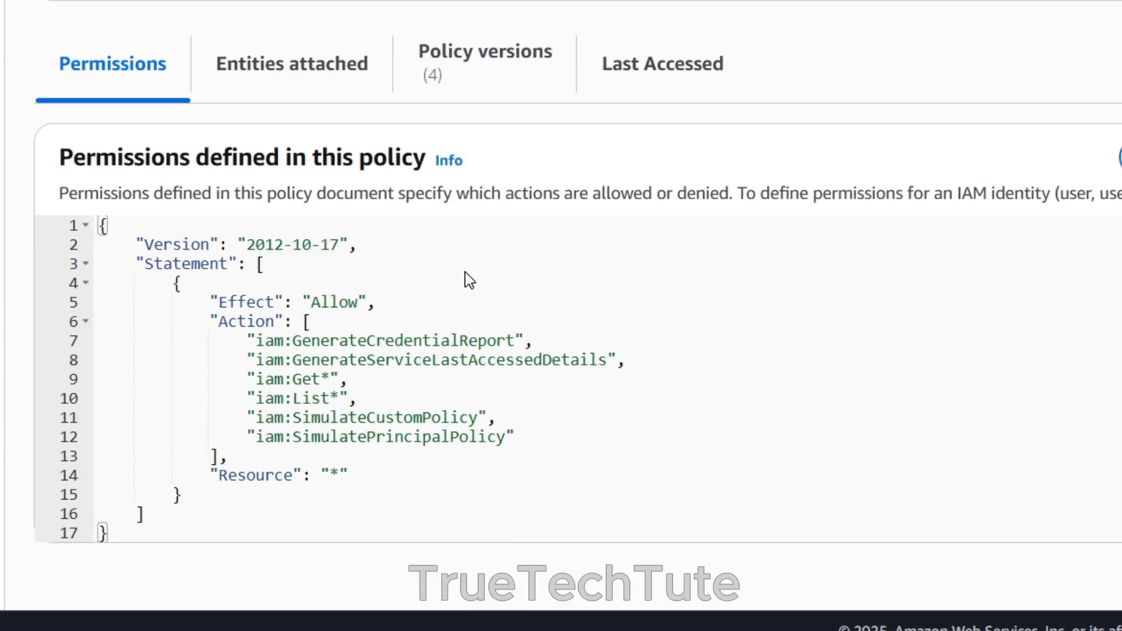
pyautogui.moveTo(370, 303); pyautogui.dragTo(514, 437)
pyautogui.click(614, 472)
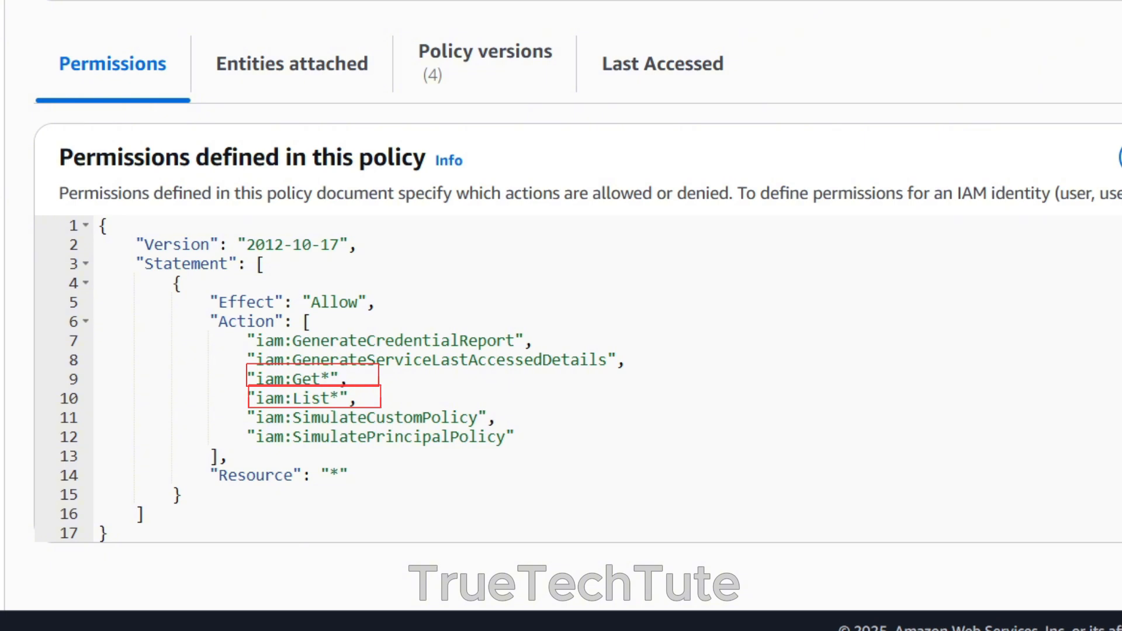
pyautogui.moveTo(349, 398); pyautogui.dragTo(237, 398)
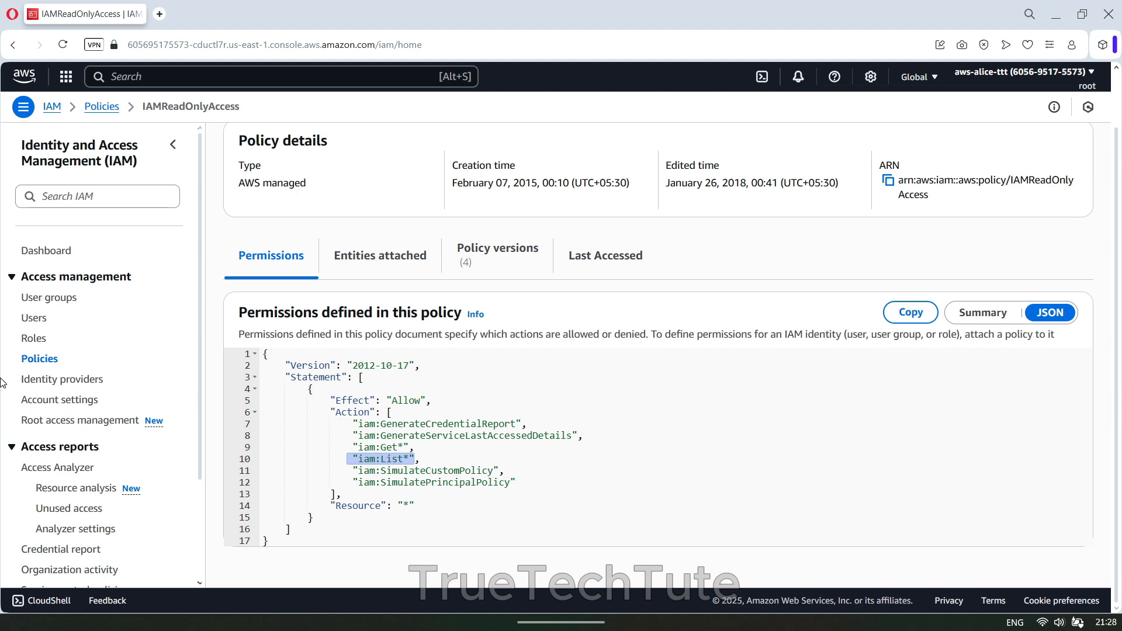
# Start a new customer-managed policy in the visual editor, after a look at its JSON view, and choose IAM as the service.
pyautogui.click(43, 359)
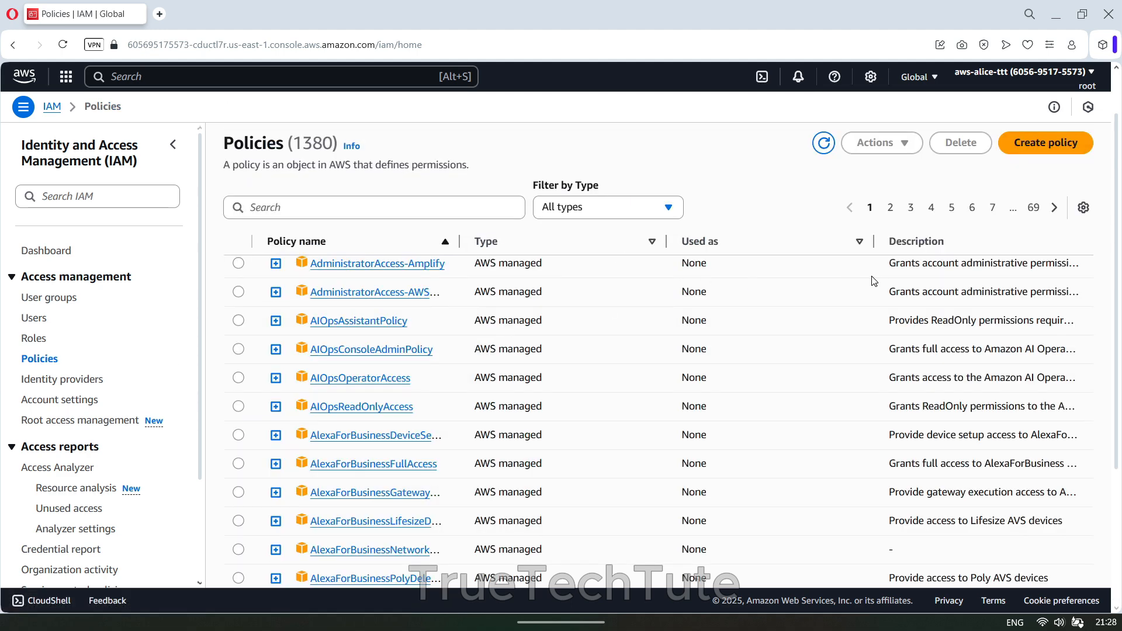
pyautogui.click(1056, 150)
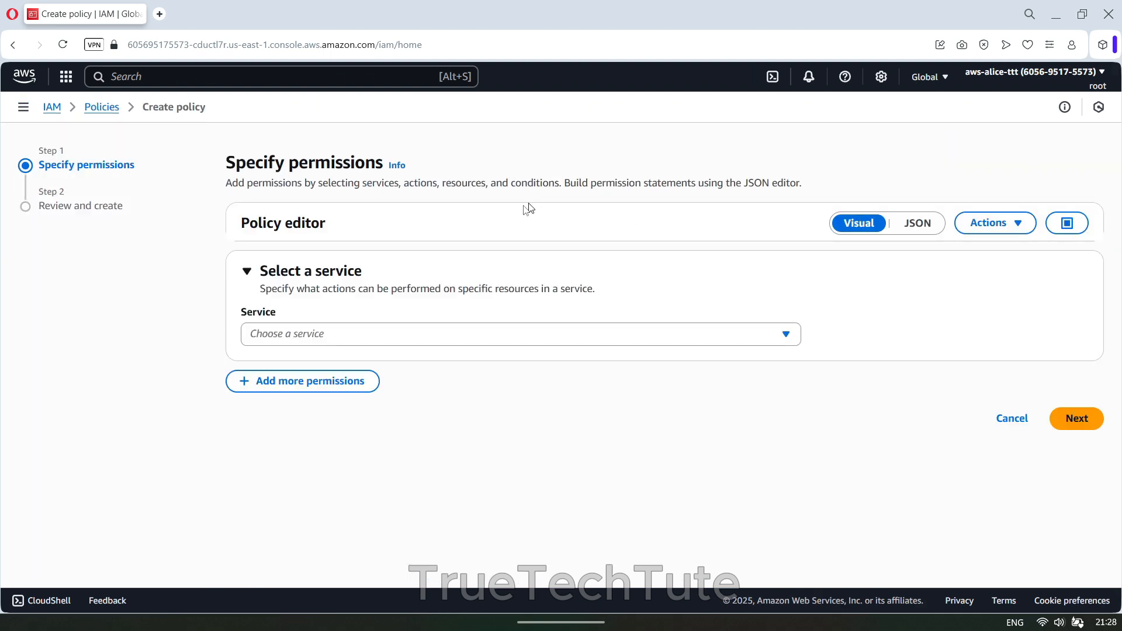
pyautogui.click(928, 228)
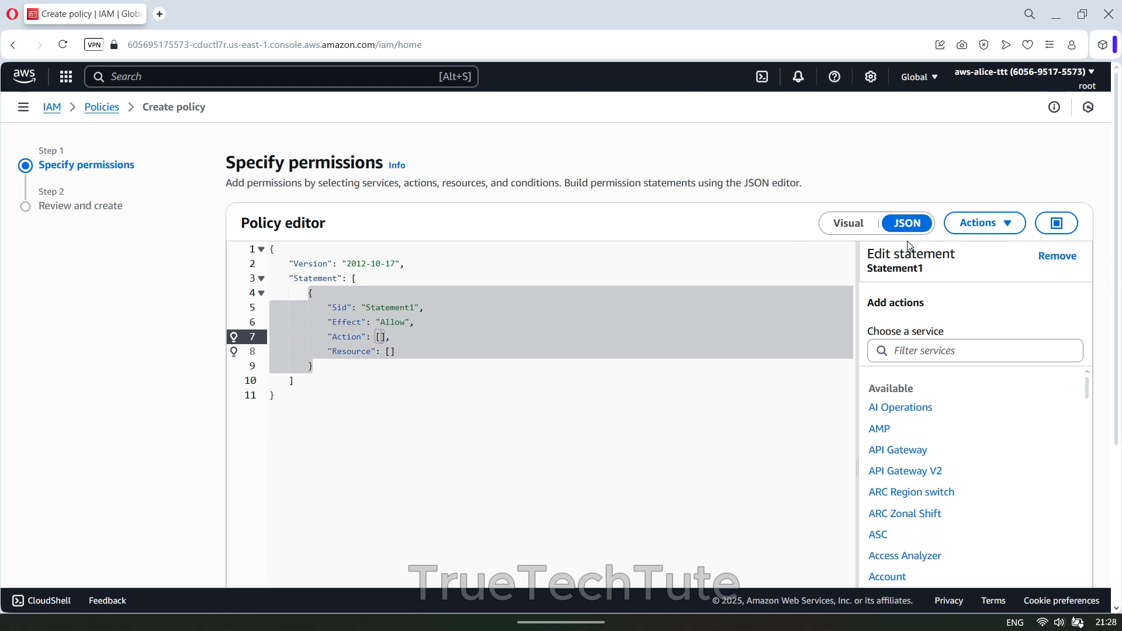
pyautogui.click(848, 225)
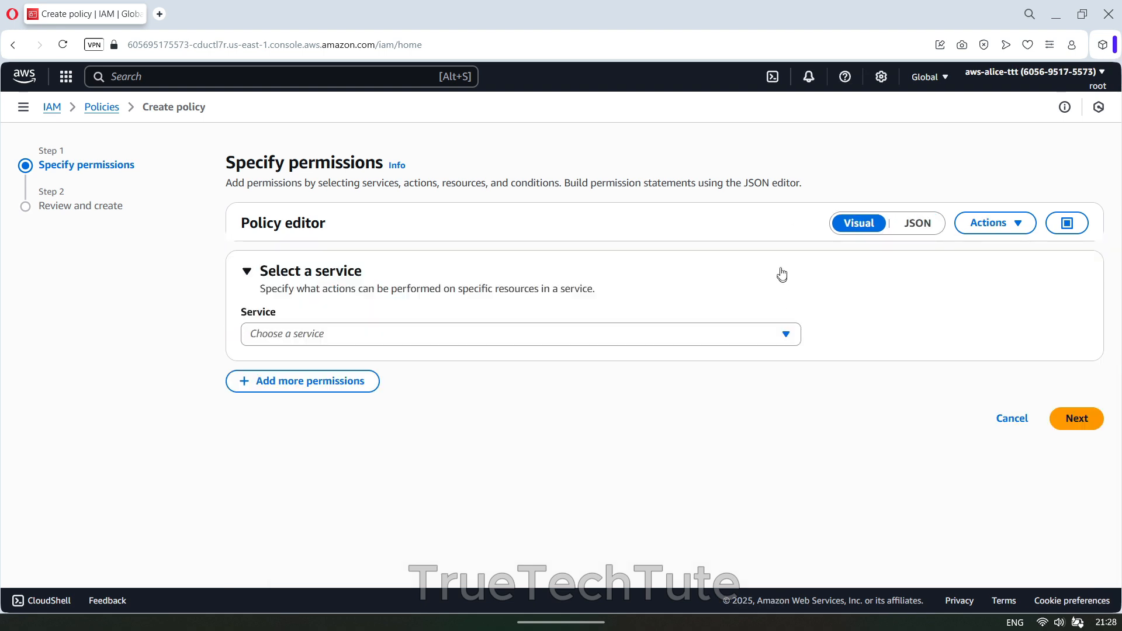
pyautogui.click(629, 337)
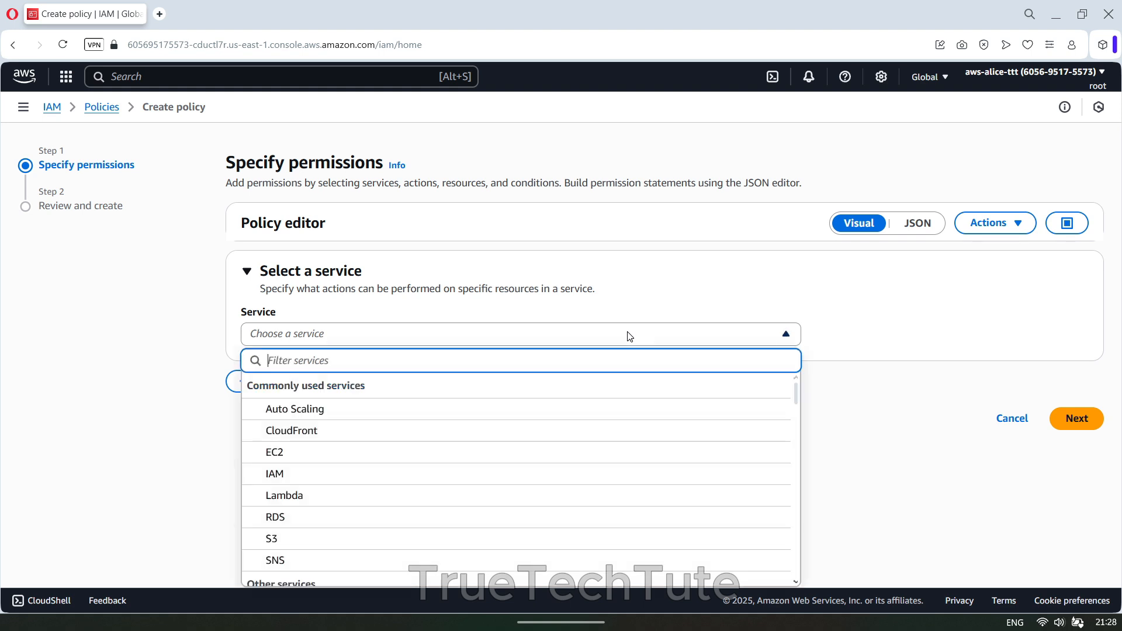
pyautogui.write('iam')
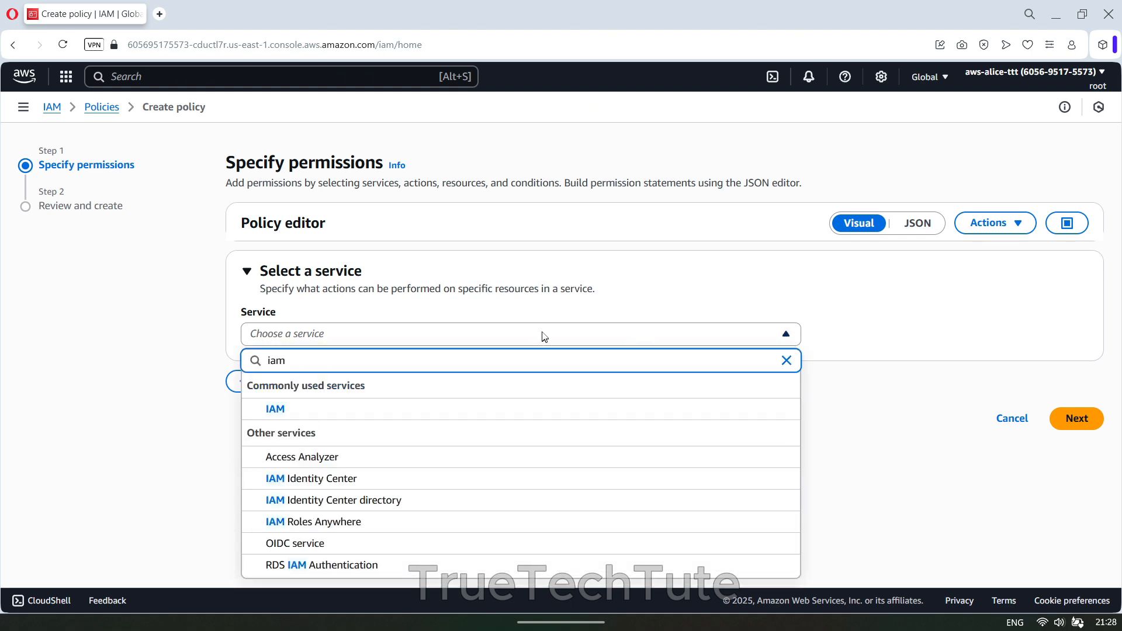
pyautogui.click(278, 411)
# Filter the IAM actions for "listuse" and allow the ListUsers action.
pyautogui.scroll(-1, 355, 408)
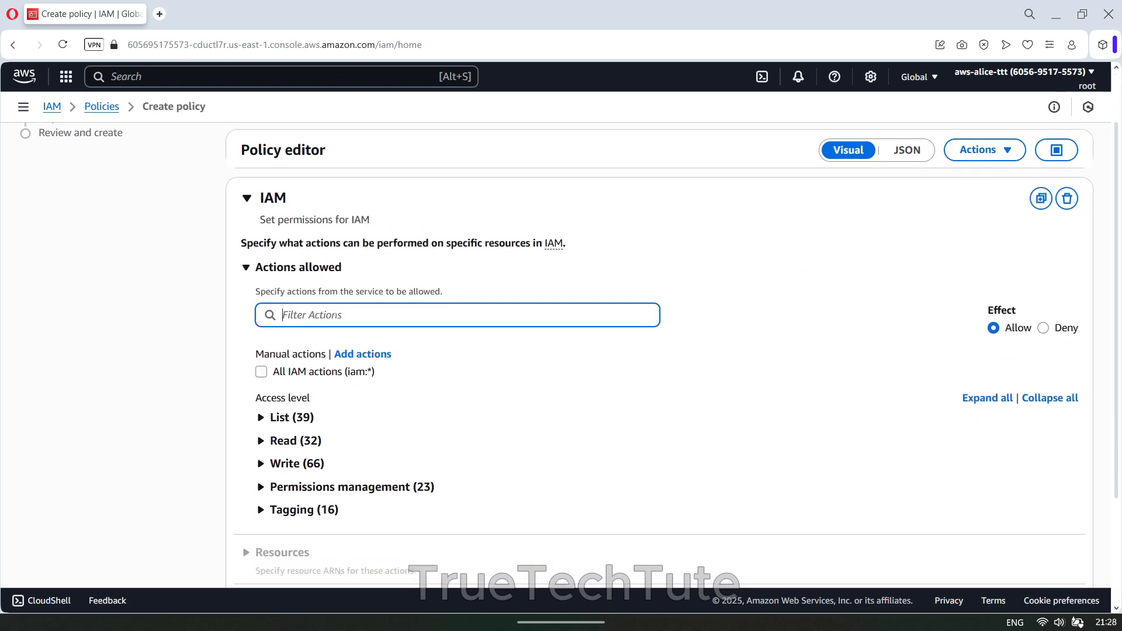
pyautogui.write('lis')
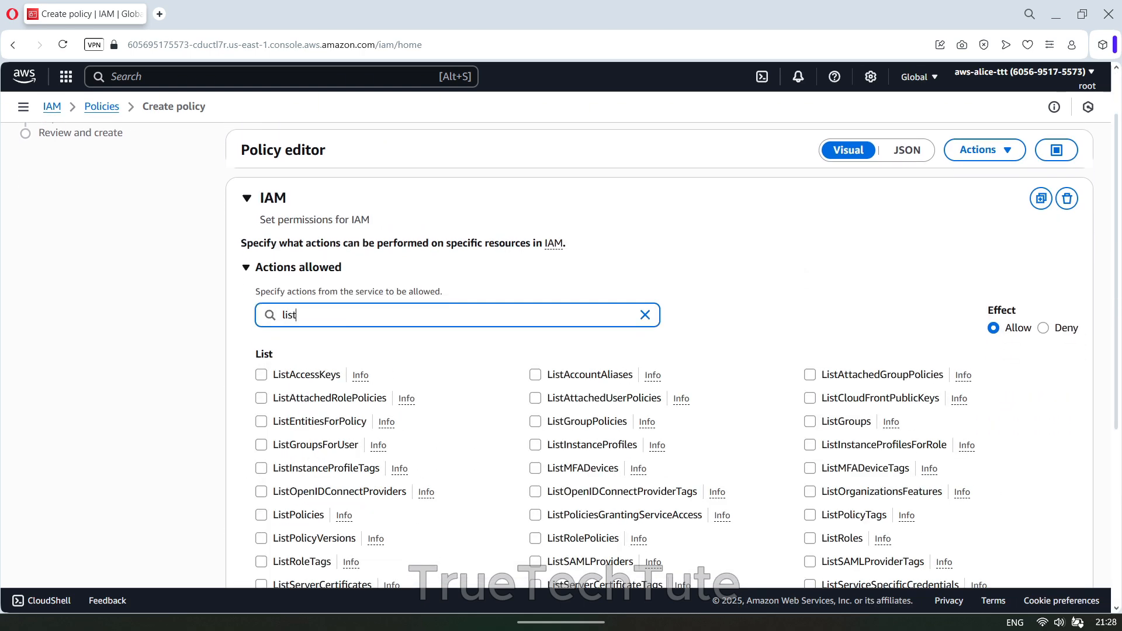
pyautogui.write('tuse')
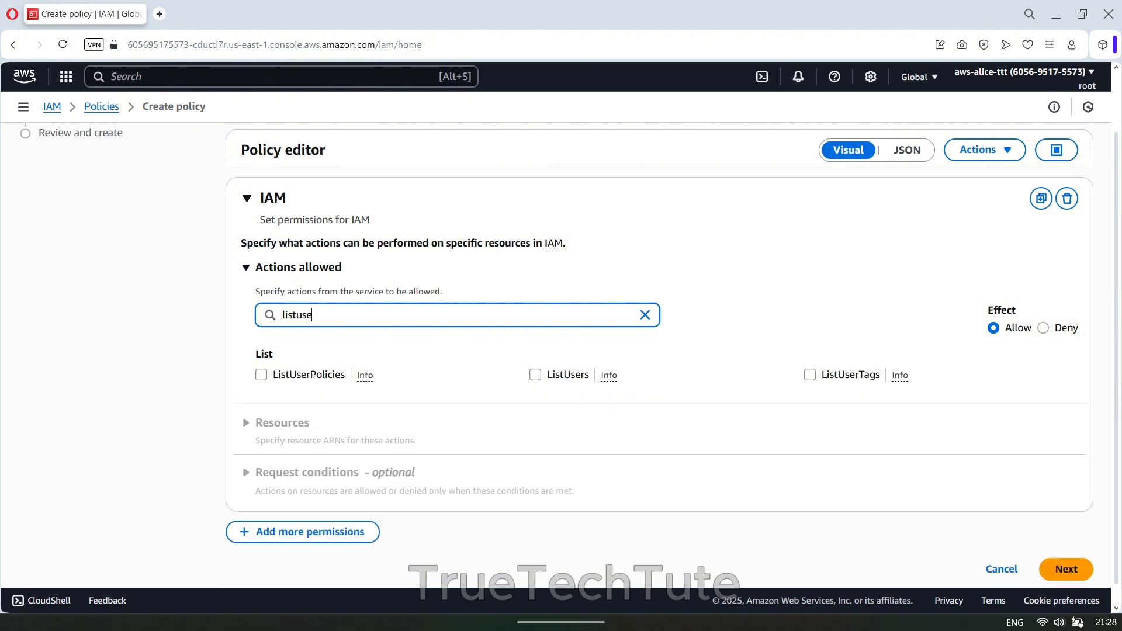
pyautogui.click(535, 374)
pyautogui.scroll(-1, 536, 378)
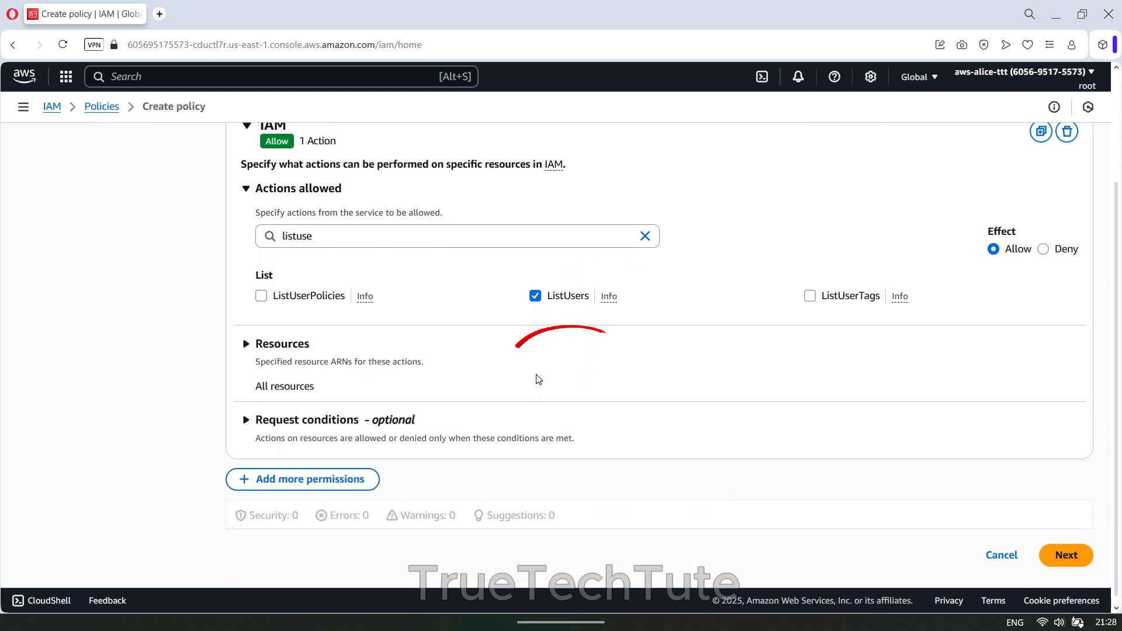
# Filter the IAM actions for "getuser", allow the GetUser action and set the policy's resources to All.
pyautogui.click(645, 236)
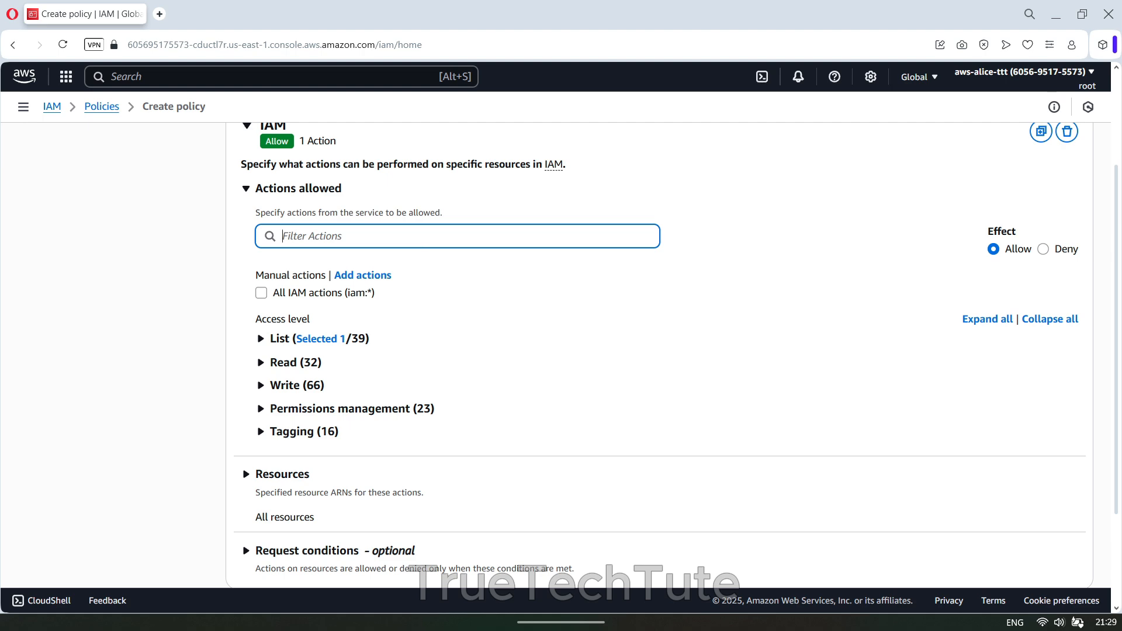
pyautogui.write('getuser')
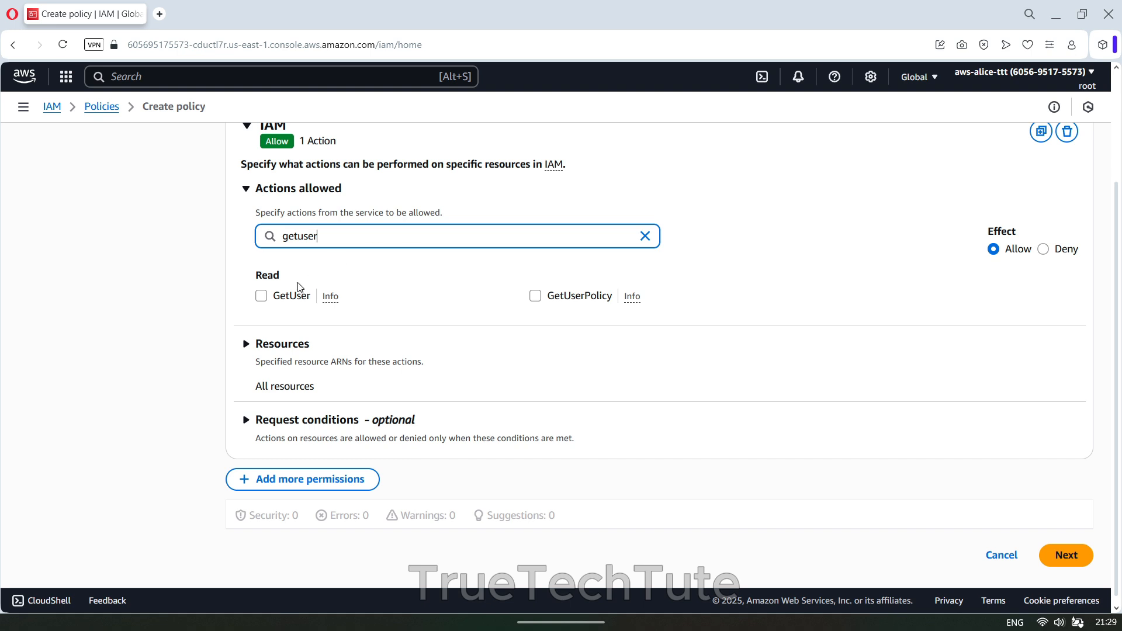
pyautogui.click(261, 296)
pyautogui.scroll(-1, 326, 304)
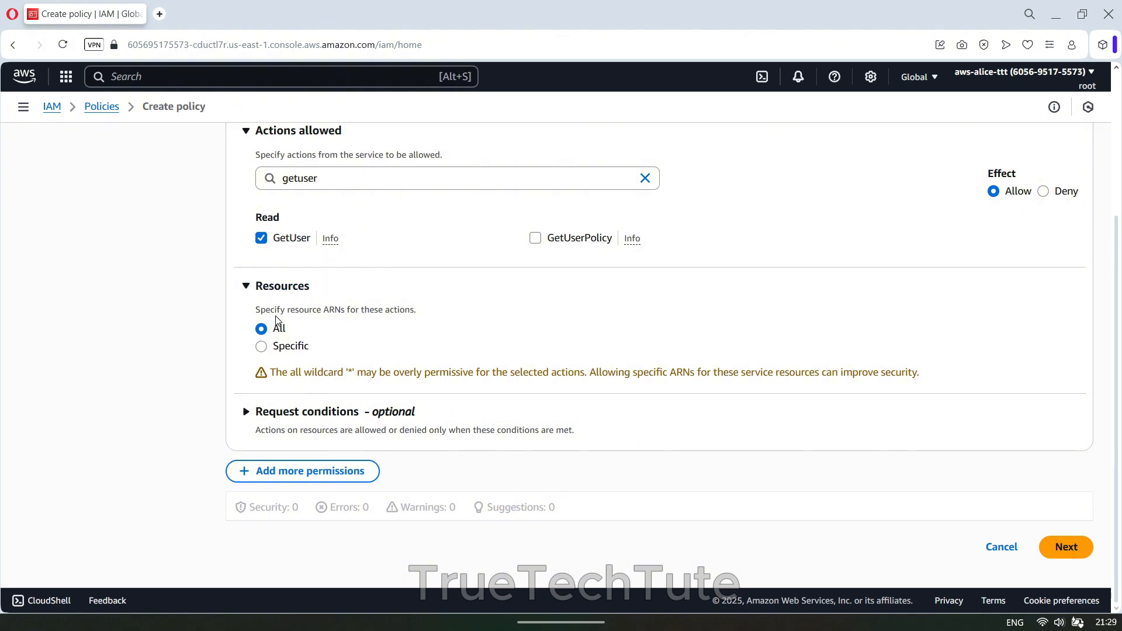
pyautogui.moveTo(258, 300); pyautogui.dragTo(303, 347)
pyautogui.click(259, 331)
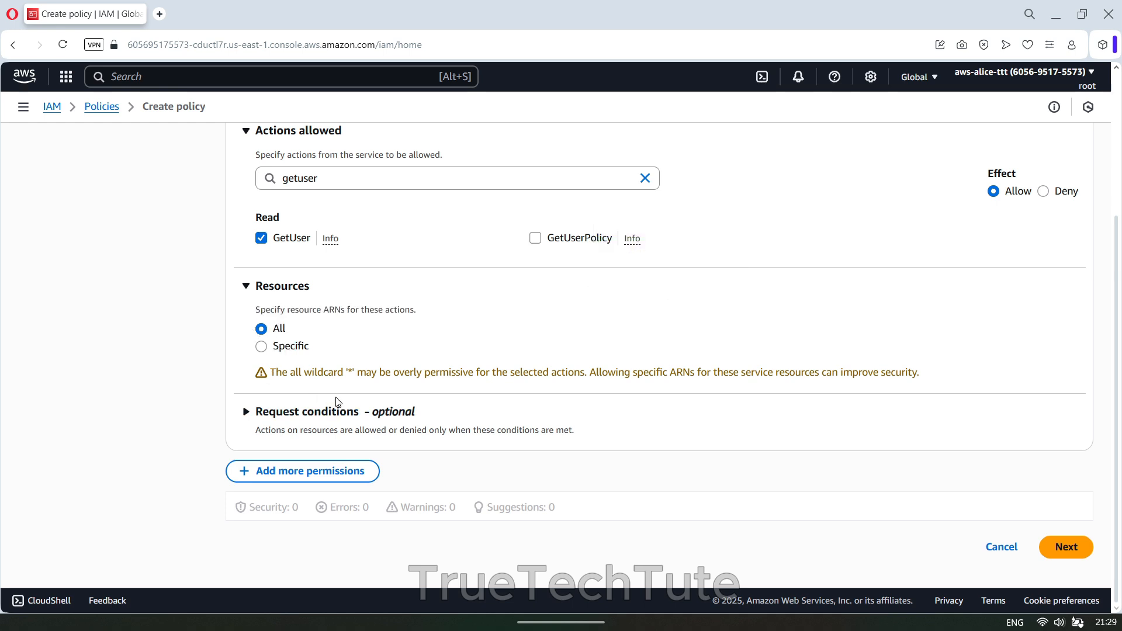
# Proceed to the policy review, name the policy MyIAMPermissions and create it.
pyautogui.click(1084, 549)
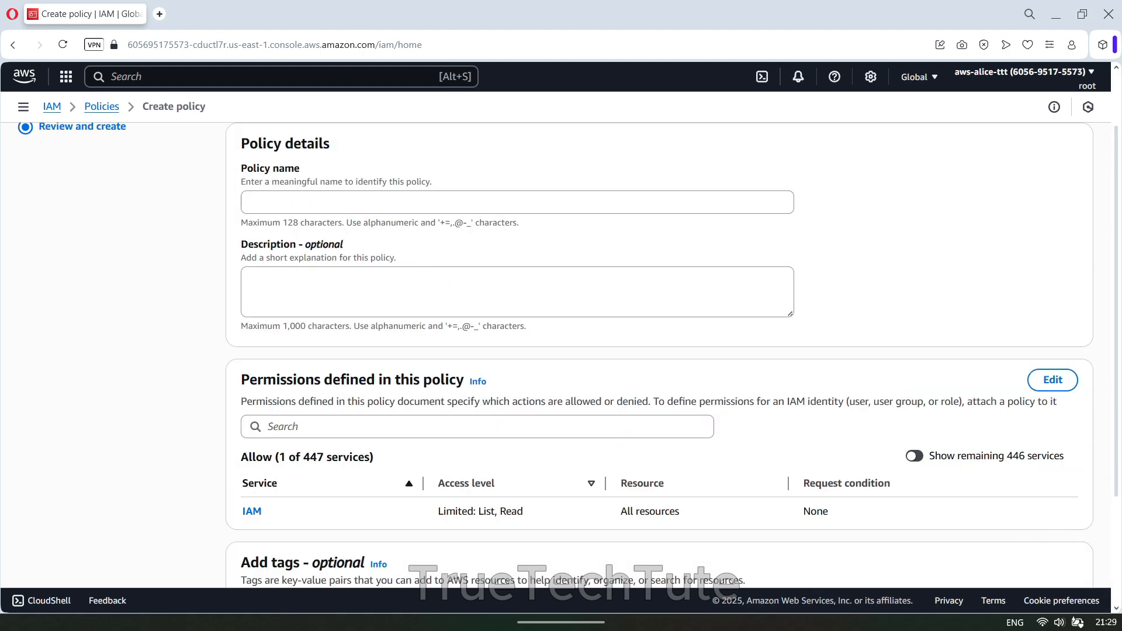
pyautogui.click(518, 202)
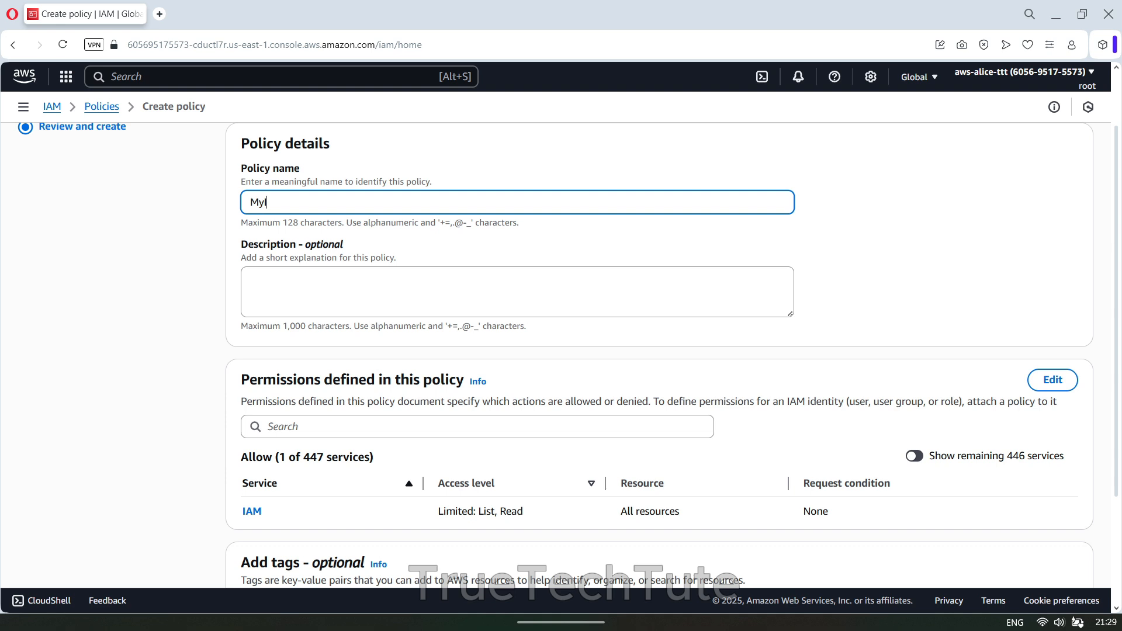
pyautogui.write('MyIAMPermissions')
pyautogui.scroll(-3, 565, 381)
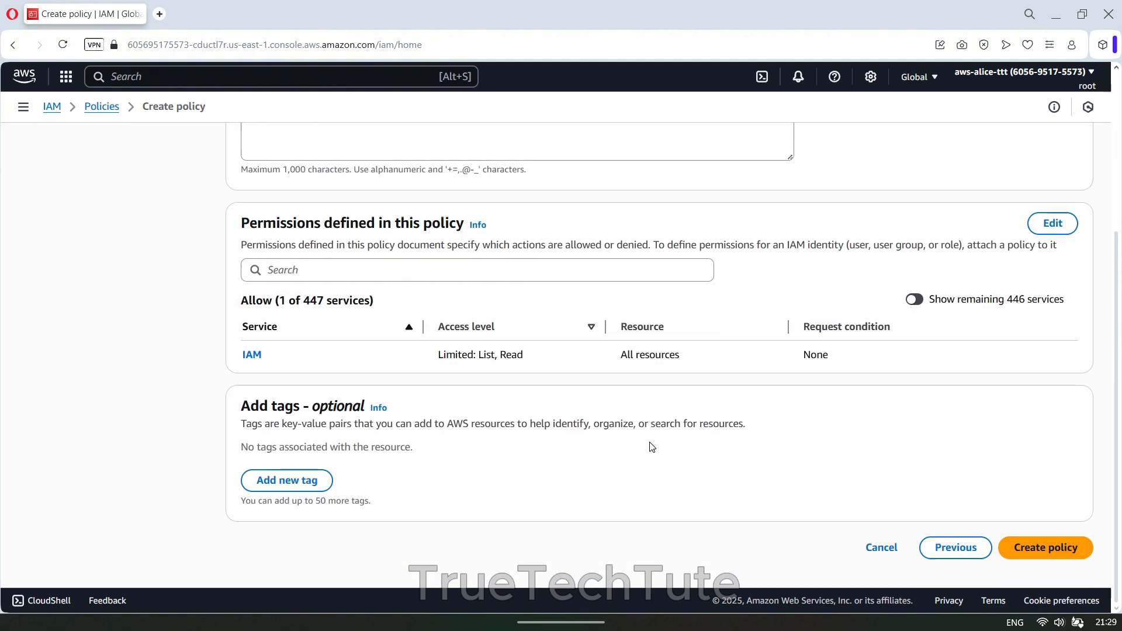
pyautogui.click(1033, 548)
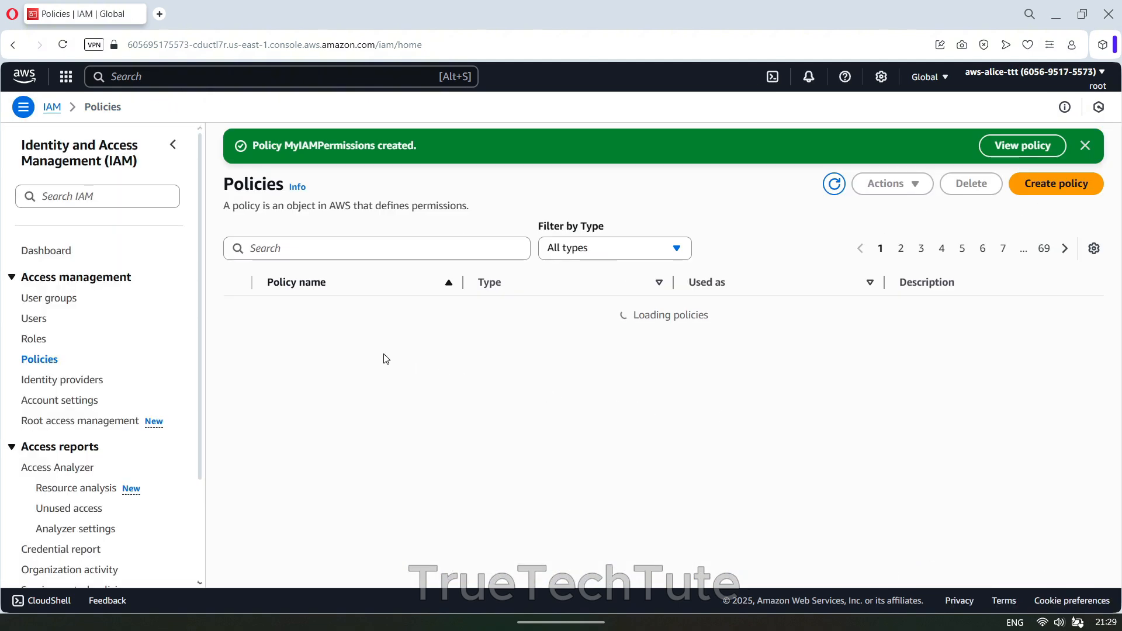
# Search the policies for "My", open MyIAMPermissions and examine its permissions as JSON.
pyautogui.click(328, 249)
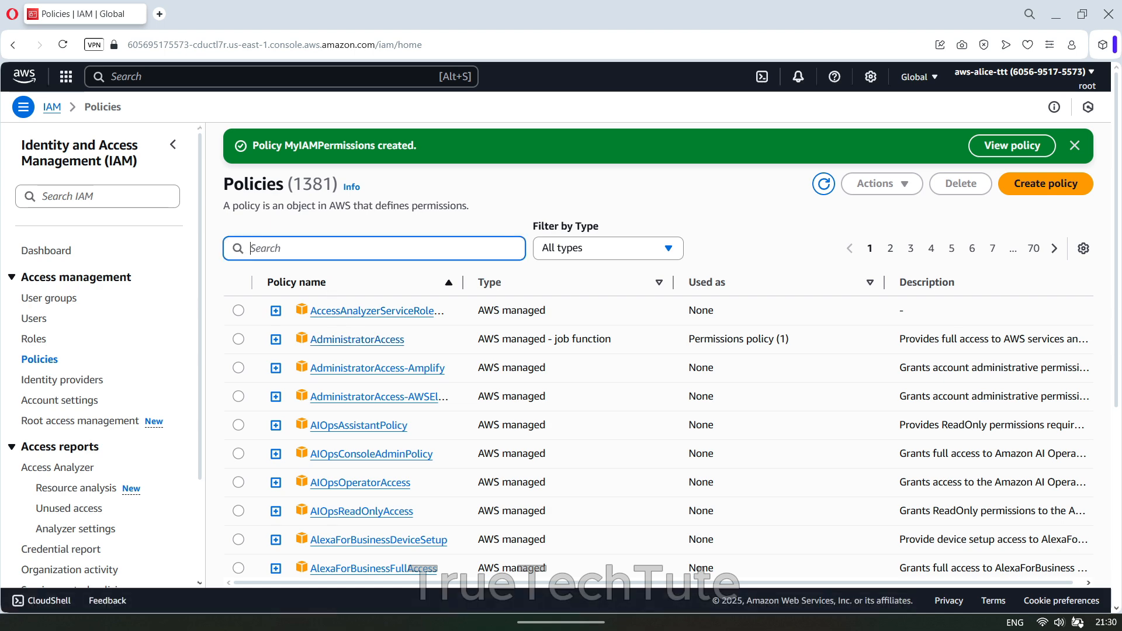
pyautogui.write('My')
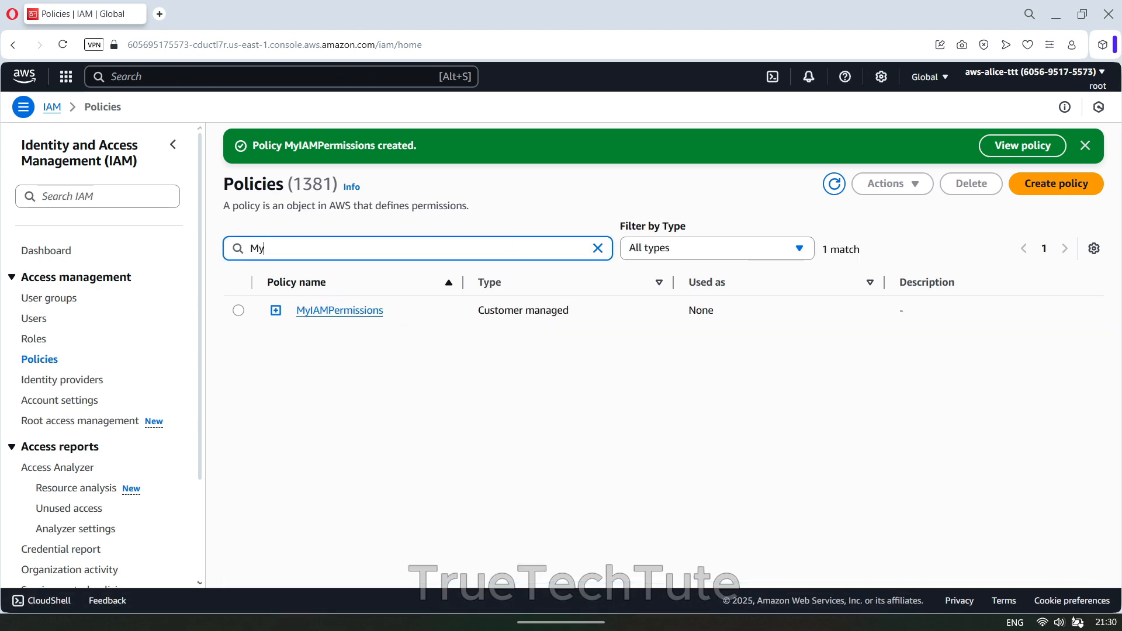
pyautogui.click(342, 316)
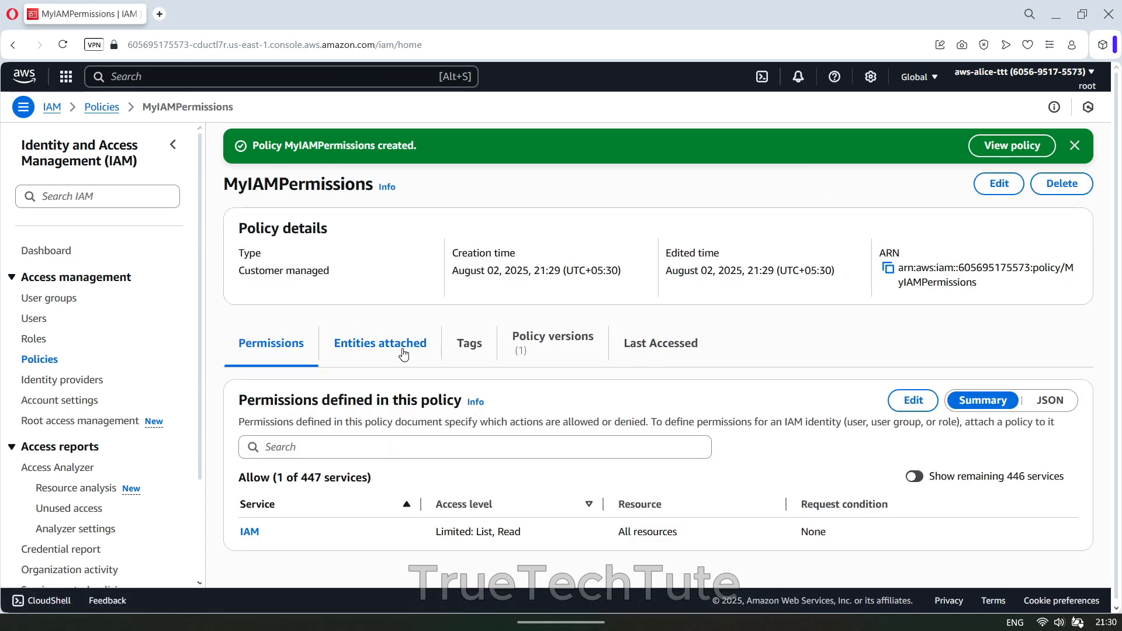
pyautogui.click(1051, 397)
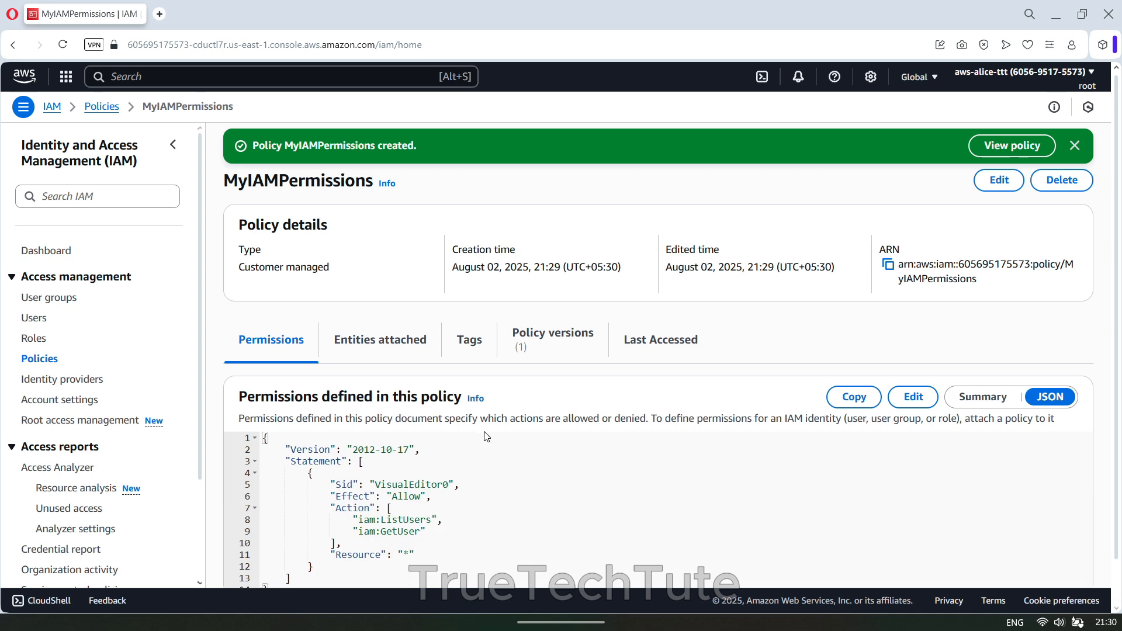
pyautogui.scroll(-1, 1055, 405)
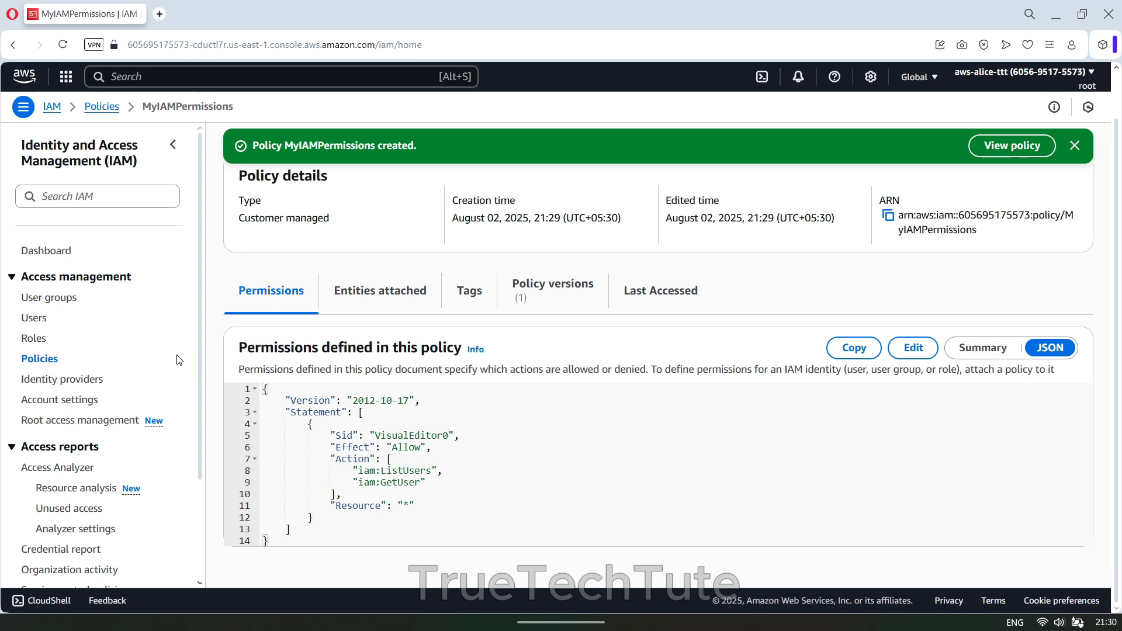
# Delete the Developers user group, confirming the deletion with the group name "Developers".
pyautogui.click(59, 304)
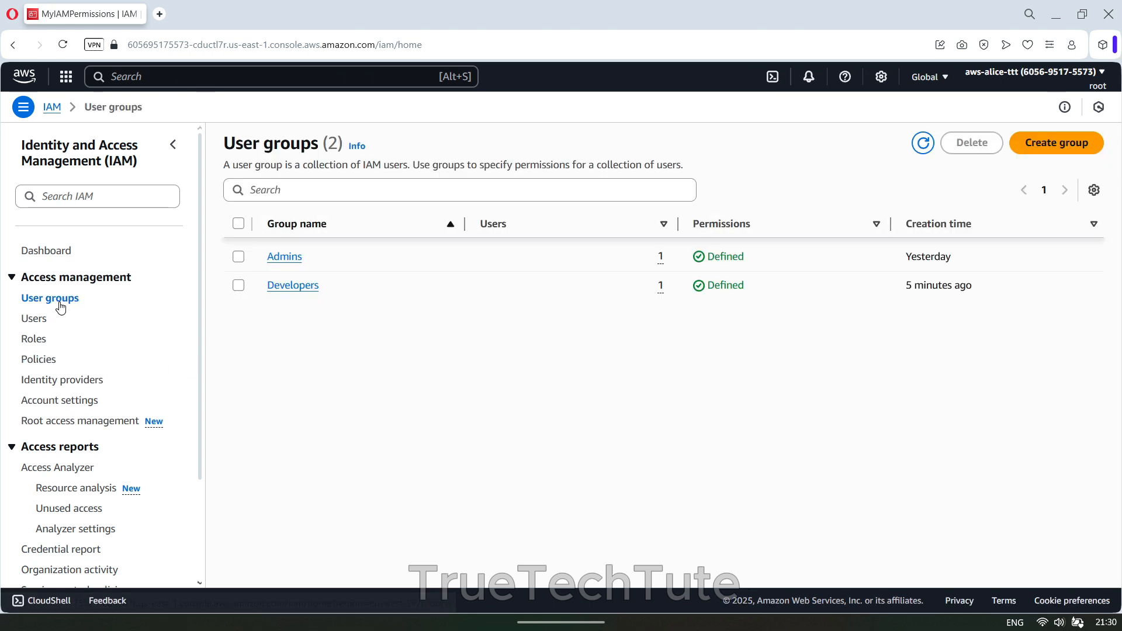
pyautogui.click(238, 286)
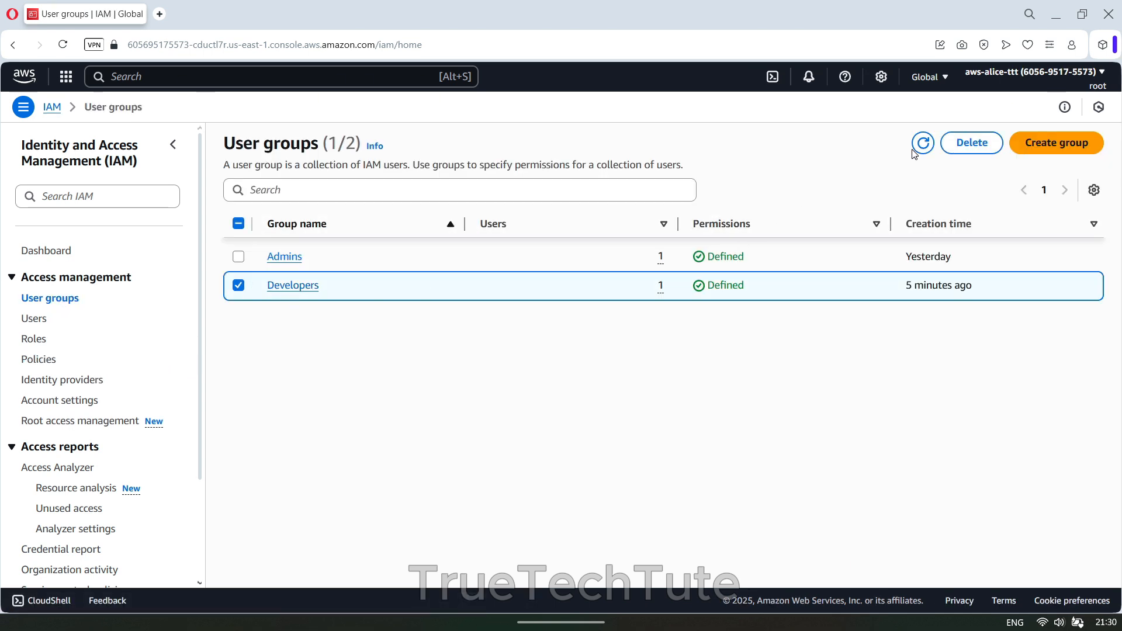
pyautogui.click(978, 143)
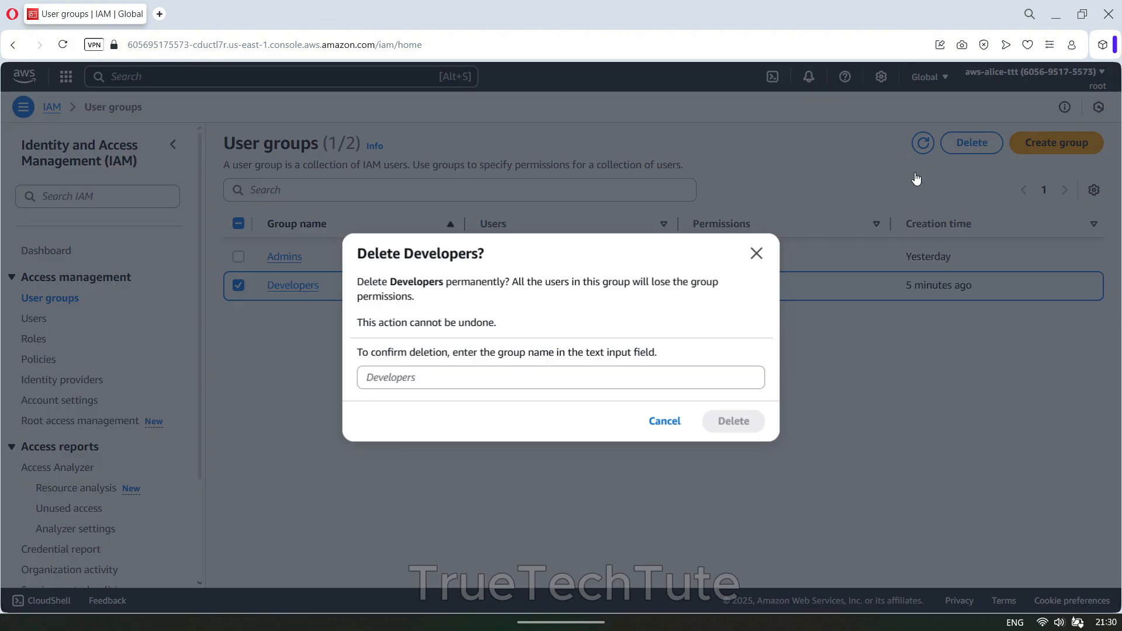
pyautogui.click(609, 378)
pyautogui.write('Deve')
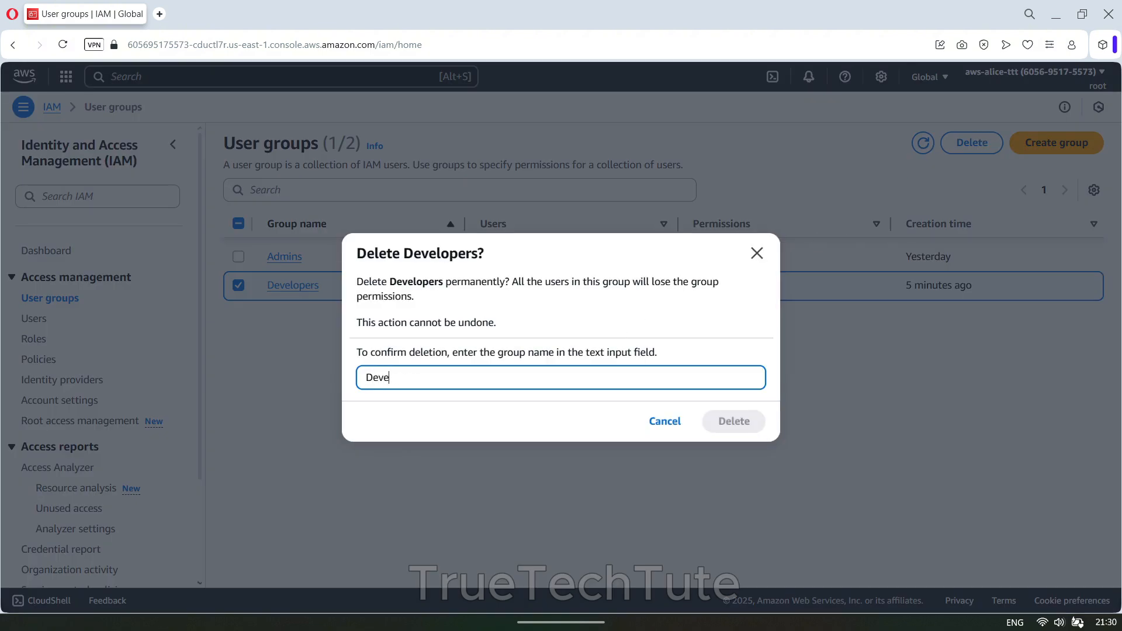
pyautogui.write('lopers')
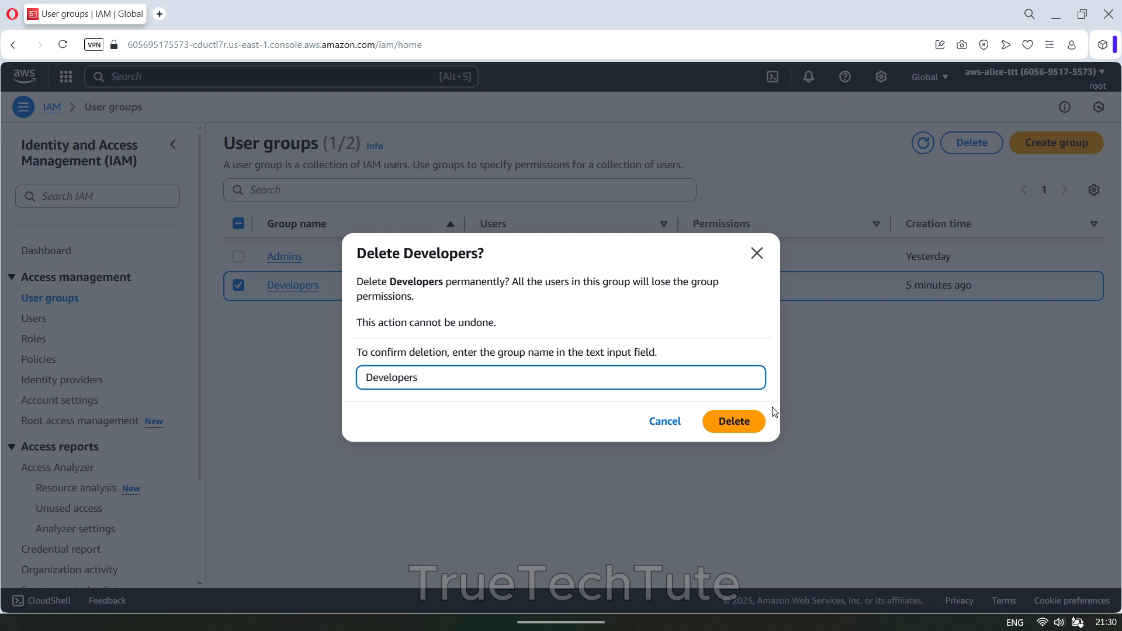
pyautogui.click(751, 421)
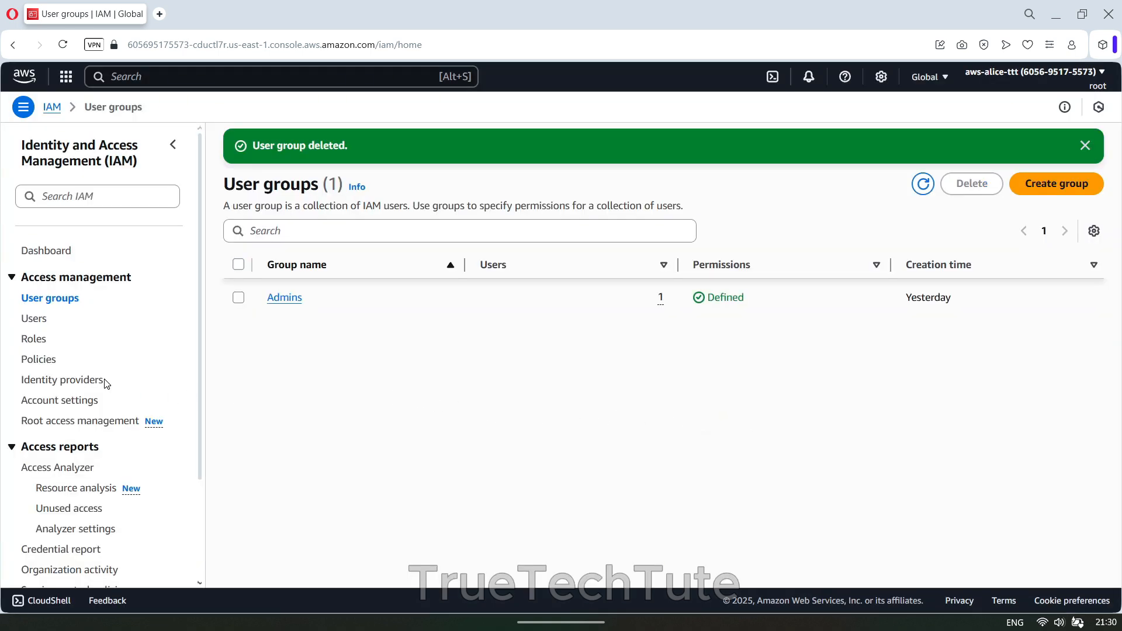
# Open the IAM user's details and remove the directly attached IAMReadOnlyAccess policy.
pyautogui.click(47, 326)
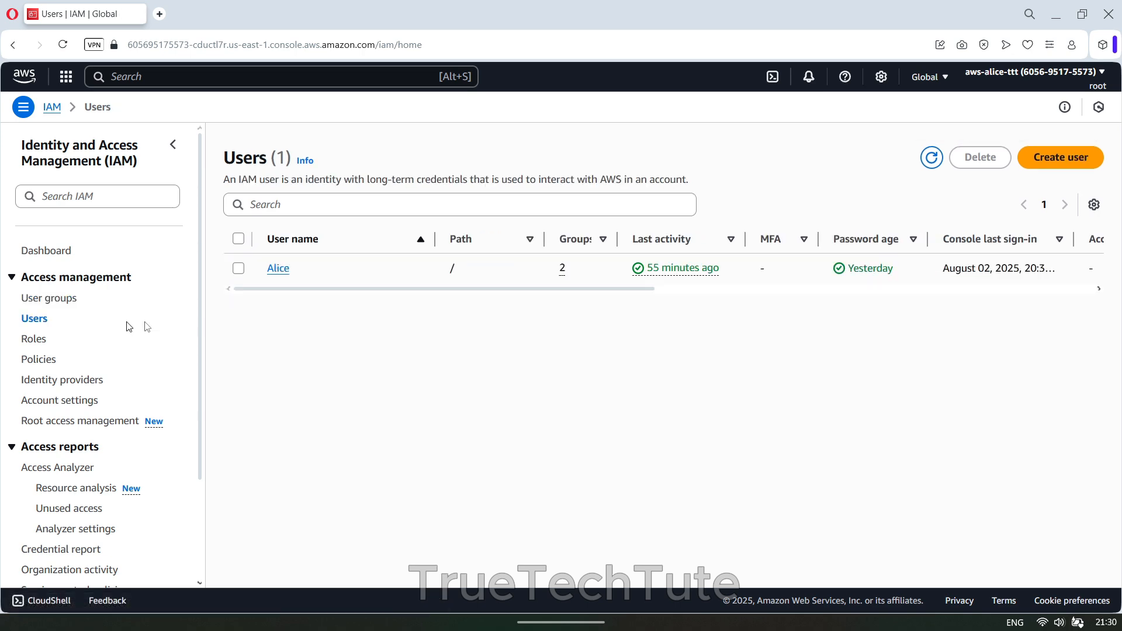
pyautogui.click(277, 273)
pyautogui.scroll(-3, 309, 432)
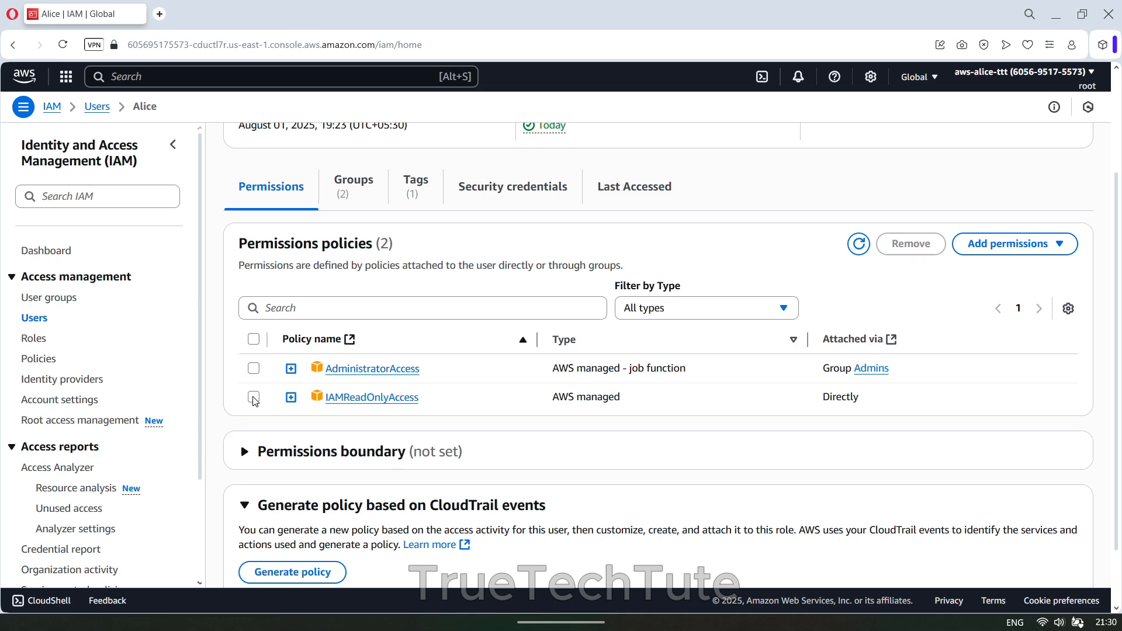
pyautogui.click(254, 397)
pyautogui.click(921, 243)
pyautogui.click(700, 376)
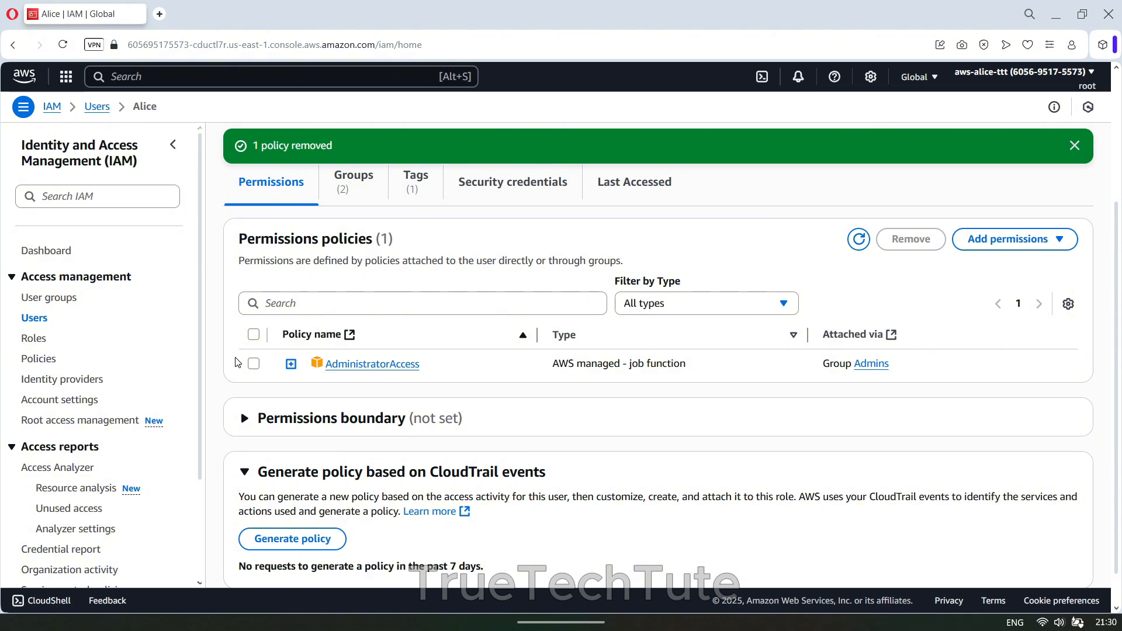
pyautogui.scroll(3, 238, 363)
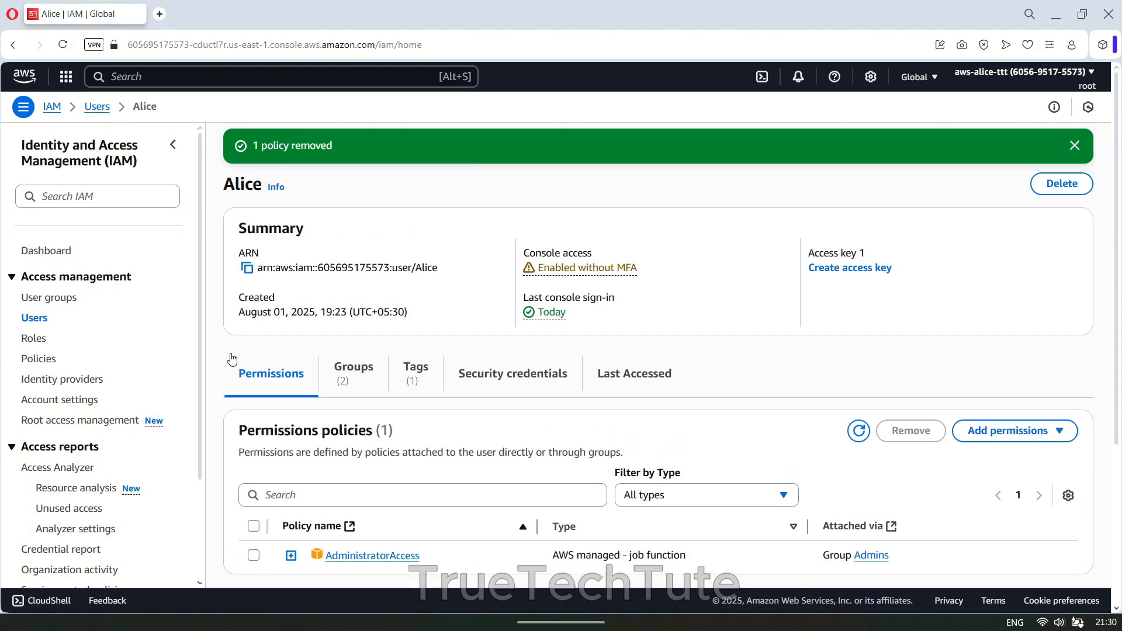